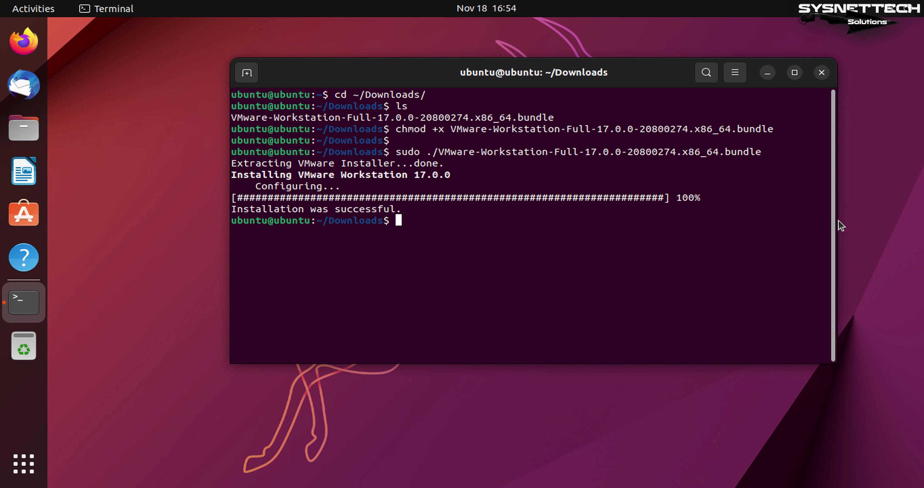
# Step: Select the 'Installation was successful' message for the VMware Workstation 17.0.0 bundle in Terminal
pyautogui.tripleClick(399, 211)
# Step: Close Terminal and launch VMware Workstation from the Activities search for 'vmware'
pyautogui.click(478, 233)
pyautogui.click(822, 73)
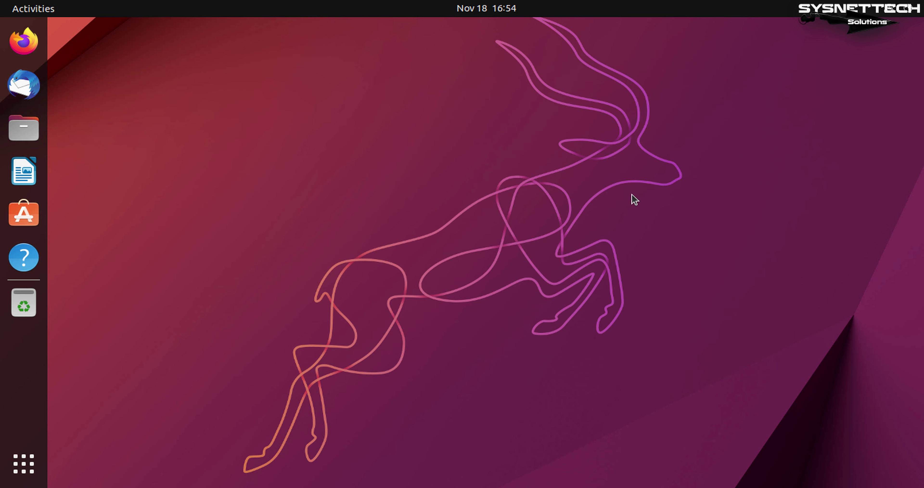
pyautogui.press('super')
pyautogui.write('vmwa')
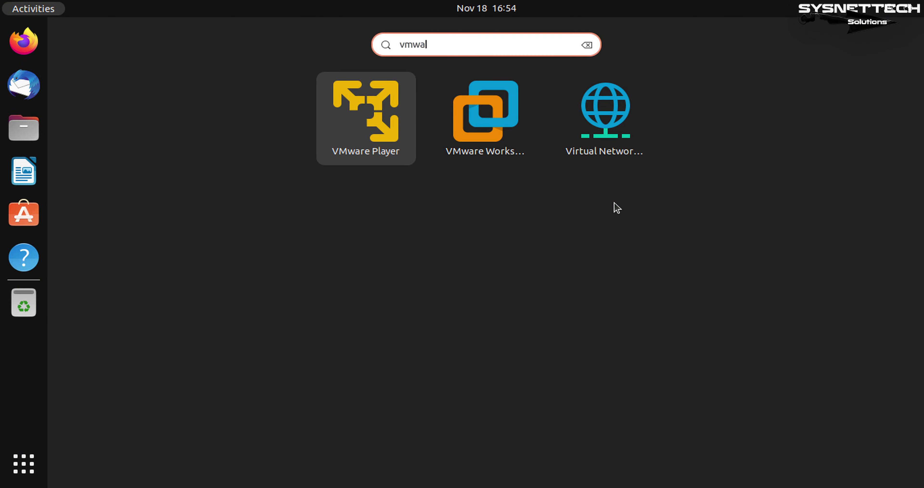
pyautogui.write('re')
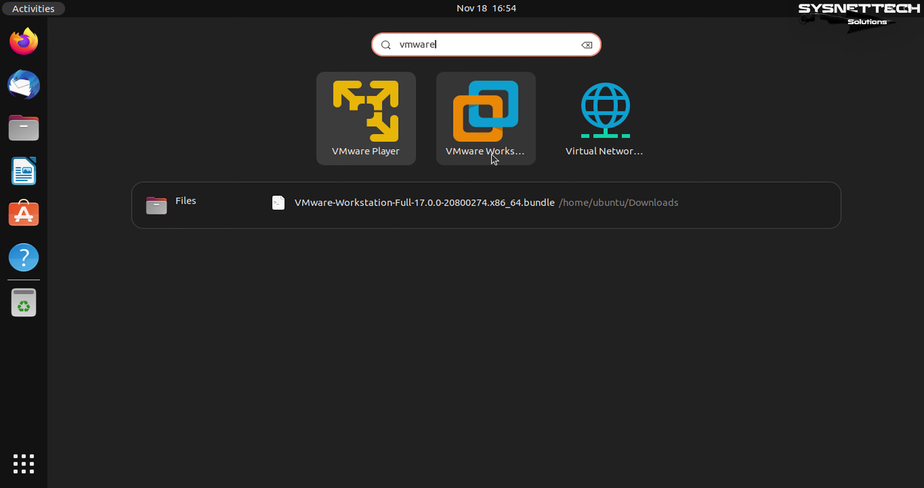
pyautogui.click(492, 155)
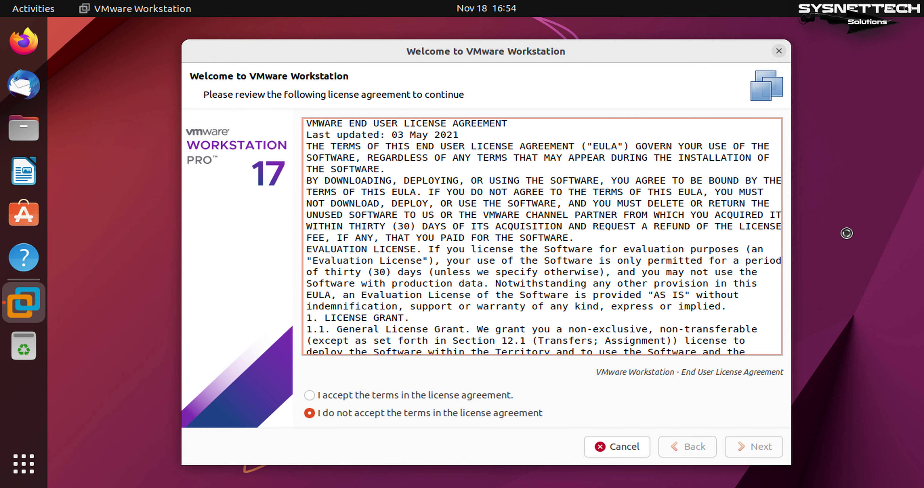
# Step: Accept the Workstation and OVF Tool license agreements and keep the default update and improvement-program answers
pyautogui.click(441, 396)
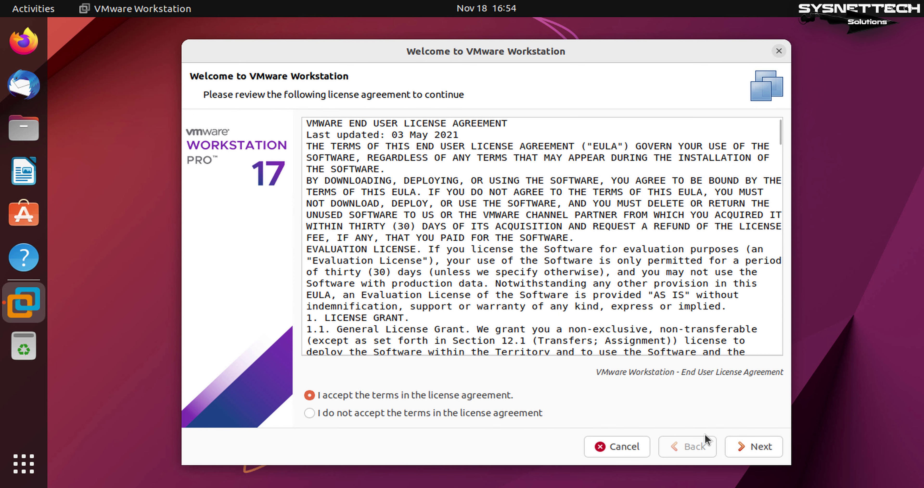
pyautogui.click(751, 448)
pyautogui.click(416, 396)
pyautogui.click(761, 451)
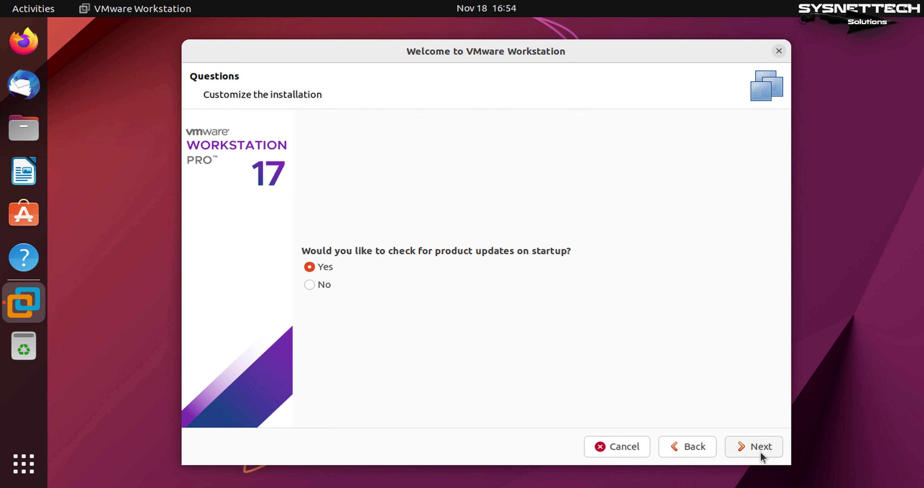
pyautogui.click(760, 451)
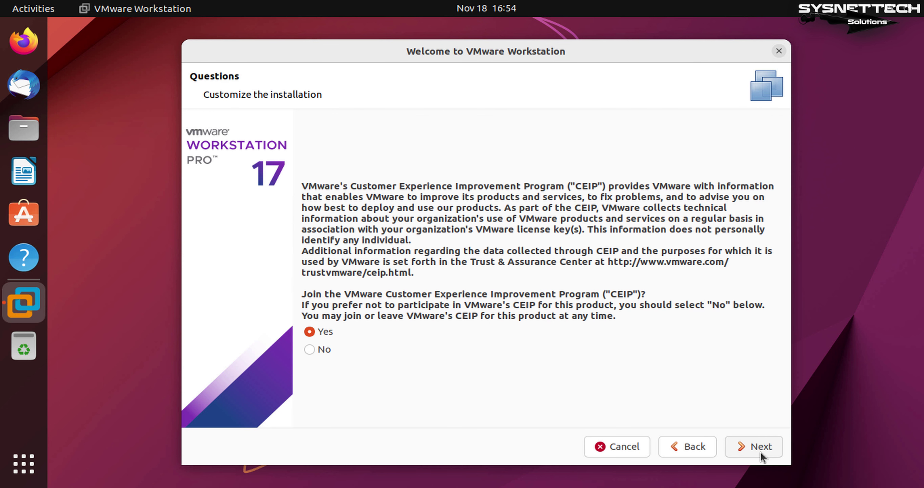
pyautogui.click(761, 451)
# Step: Choose the 30-day trial and finish setup by authenticating with the administrator password
pyautogui.click(309, 316)
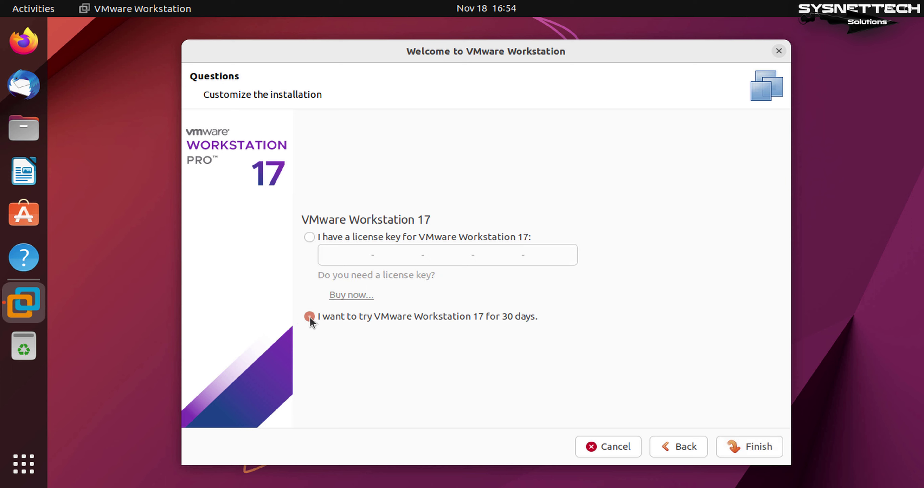
pyautogui.click(744, 446)
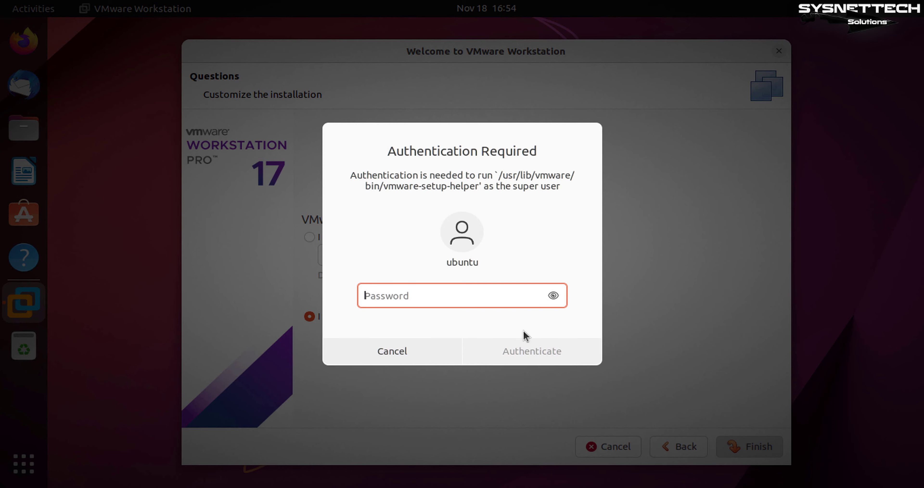
pyautogui.write('1234567')
pyautogui.click(536, 352)
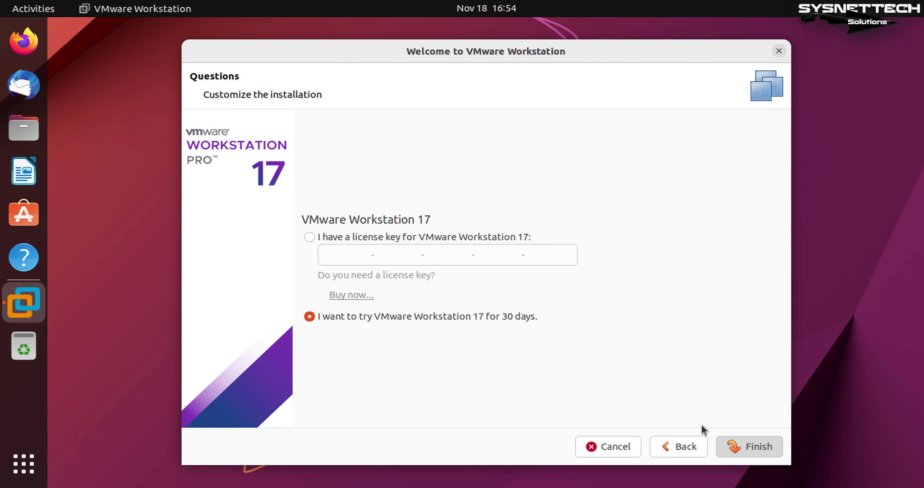
pyautogui.click(755, 448)
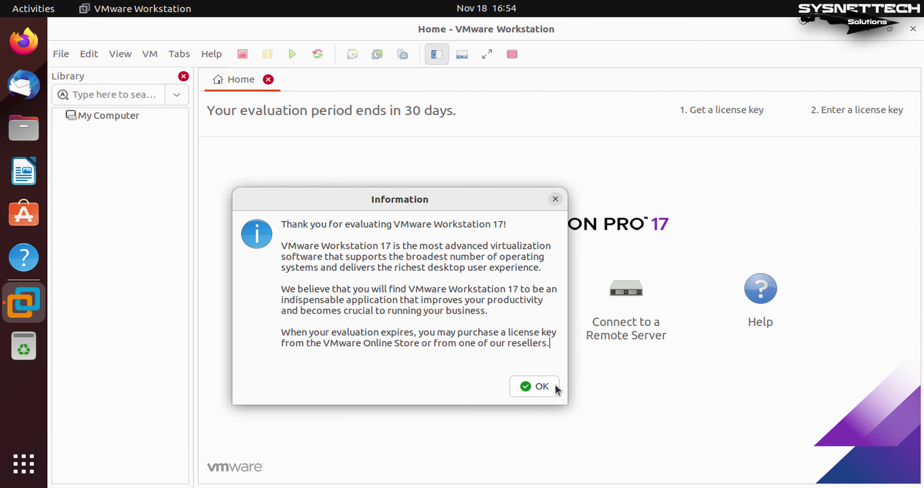
# Step: Dismiss the evaluation notice and resize the unmaximized window to fit the desktop
pyautogui.click(542, 385)
pyautogui.moveTo(568, 28); pyautogui.dragTo(680, 38)
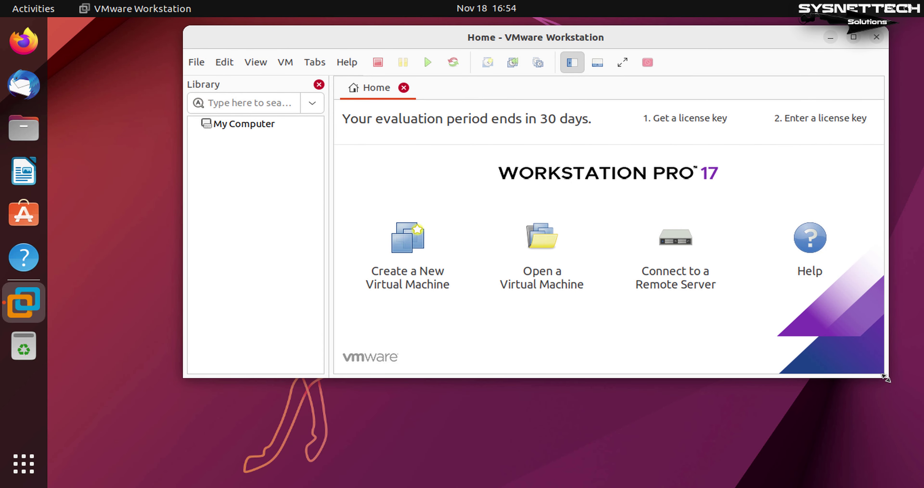
pyautogui.moveTo(777, 475); pyautogui.dragTo(758, 477)
pyautogui.moveTo(684, 40); pyautogui.dragTo(658, 36)
pyautogui.moveTo(842, 468); pyautogui.dragTo(800, 459)
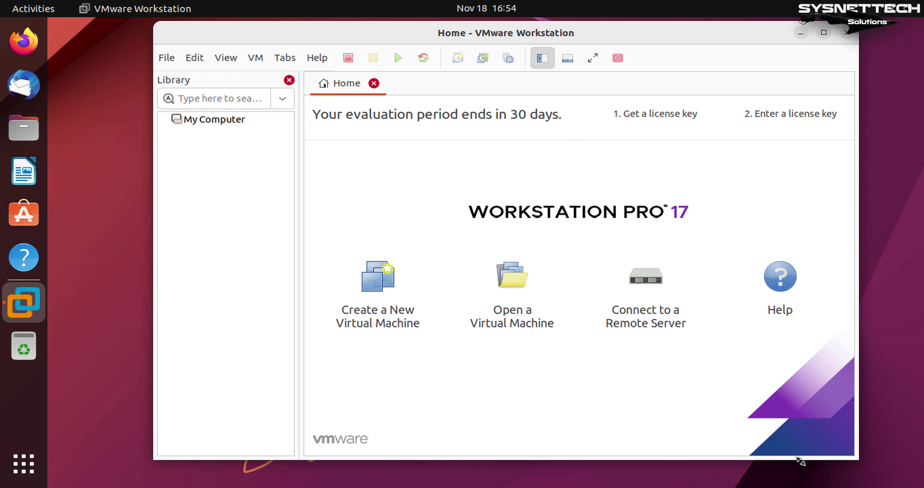
# Step: Hide the Library panel and review the version in Help > About VMware Workstation
pyautogui.click(289, 80)
pyautogui.click(317, 58)
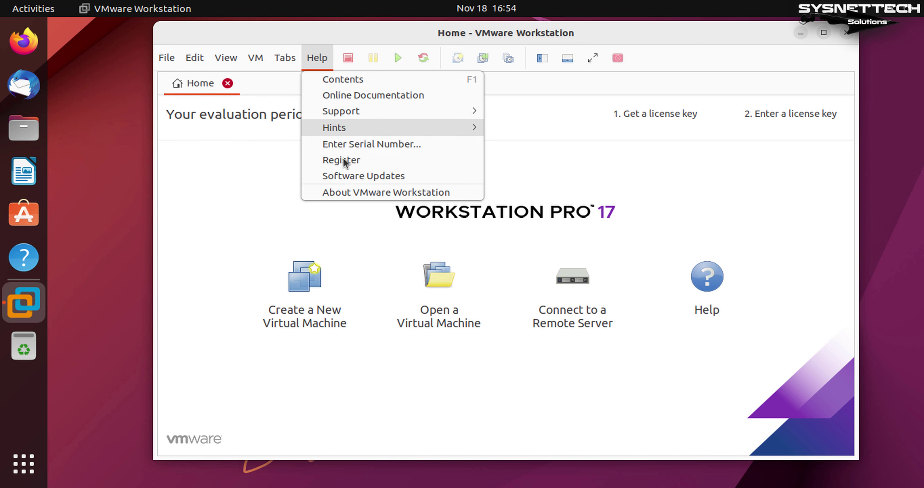
pyautogui.click(354, 193)
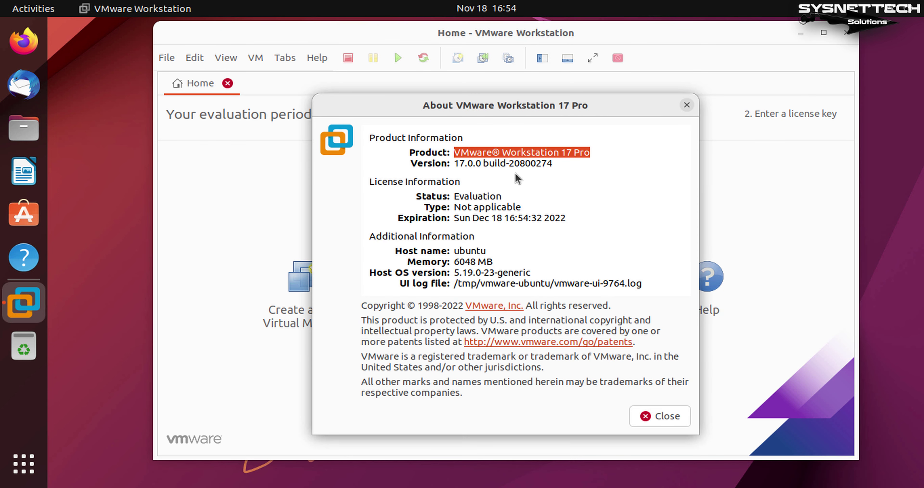
pyautogui.click(598, 150)
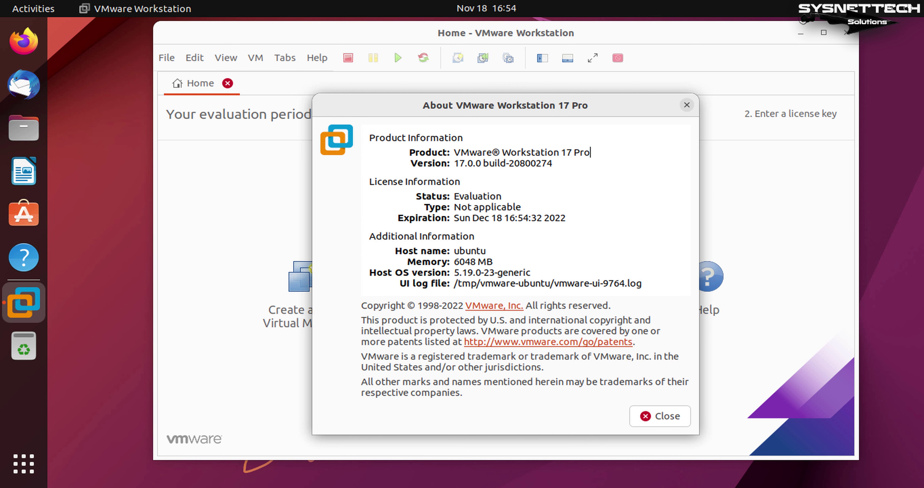
pyautogui.click(686, 419)
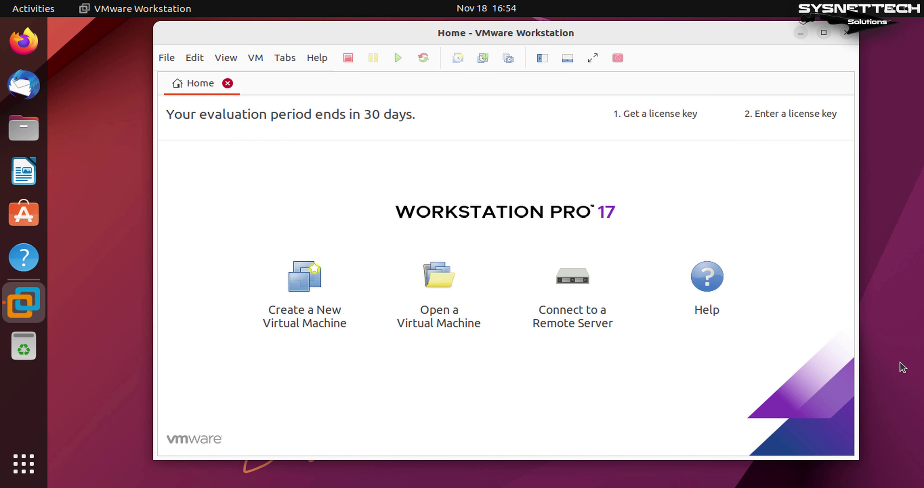
pyautogui.moveTo(702, 37); pyautogui.dragTo(682, 43)
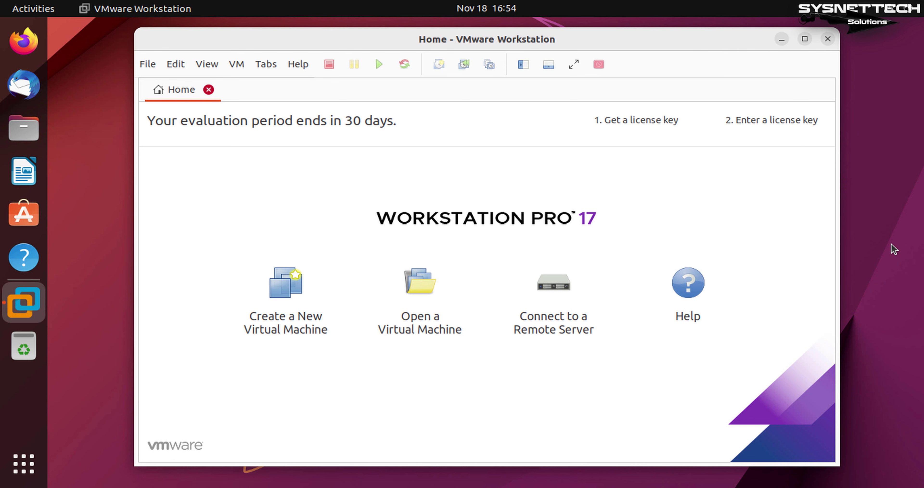
# Step: Start a custom virtual machine with Workstation 17.x compatibility, OS installed later, Windows 10 x64 guest, and default name
pyautogui.click(306, 325)
pyautogui.moveTo(506, 82); pyautogui.dragTo(522, 42)
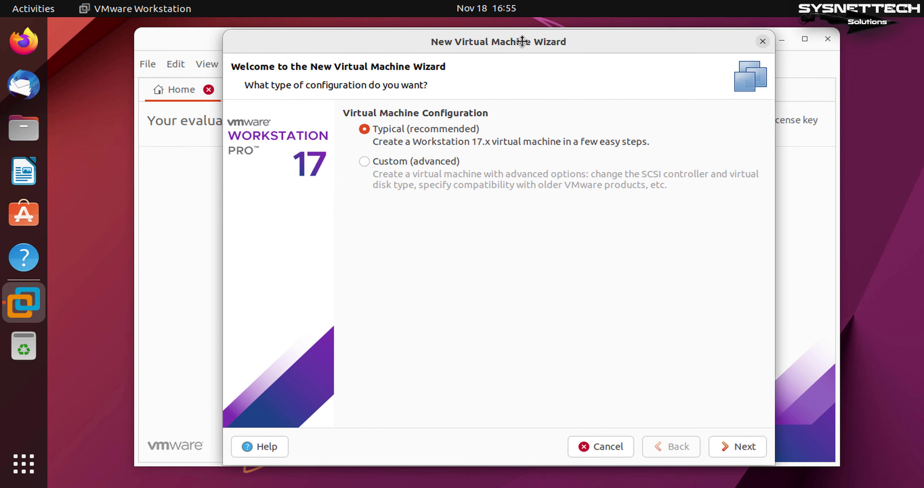
pyautogui.click(365, 161)
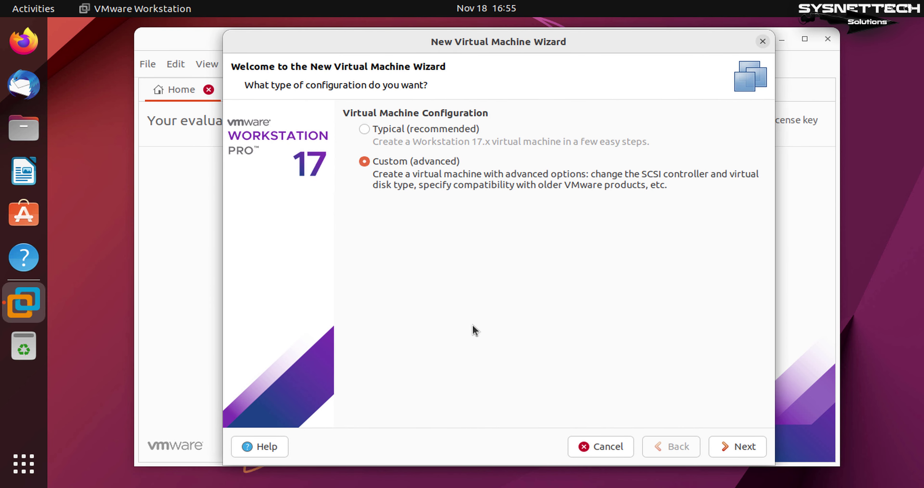
pyautogui.click(733, 450)
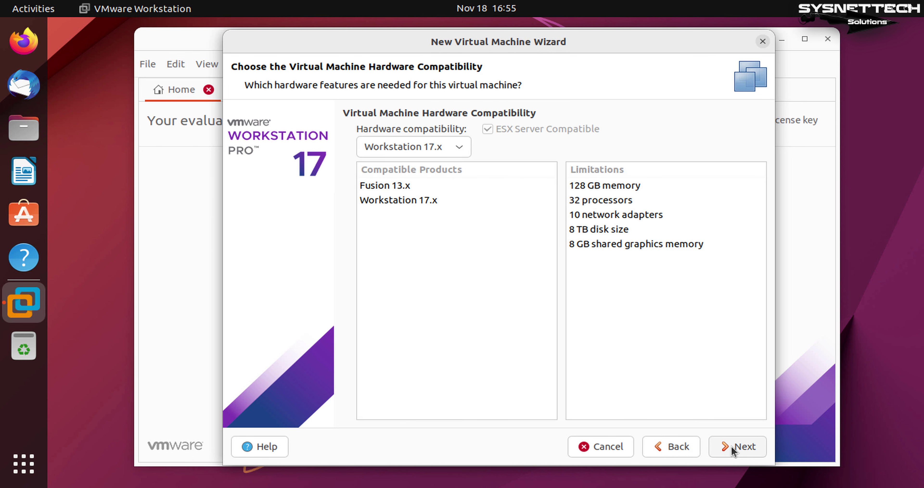
pyautogui.click(733, 447)
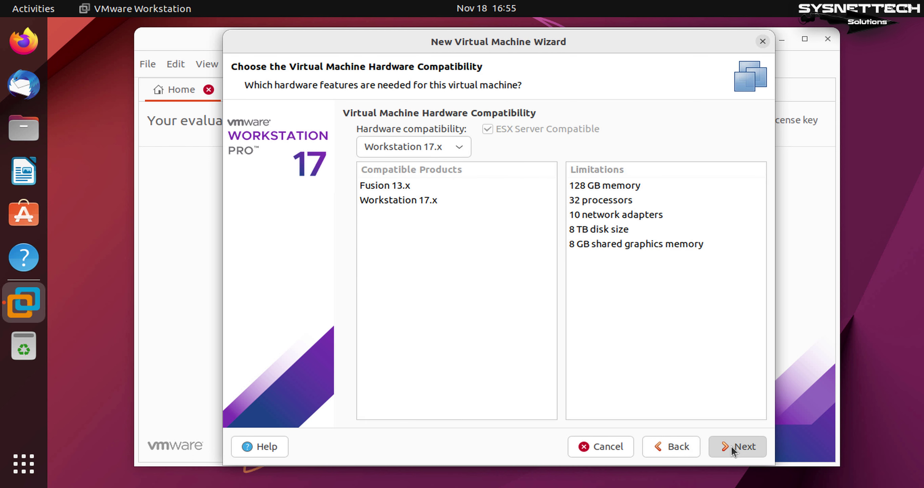
pyautogui.click(365, 262)
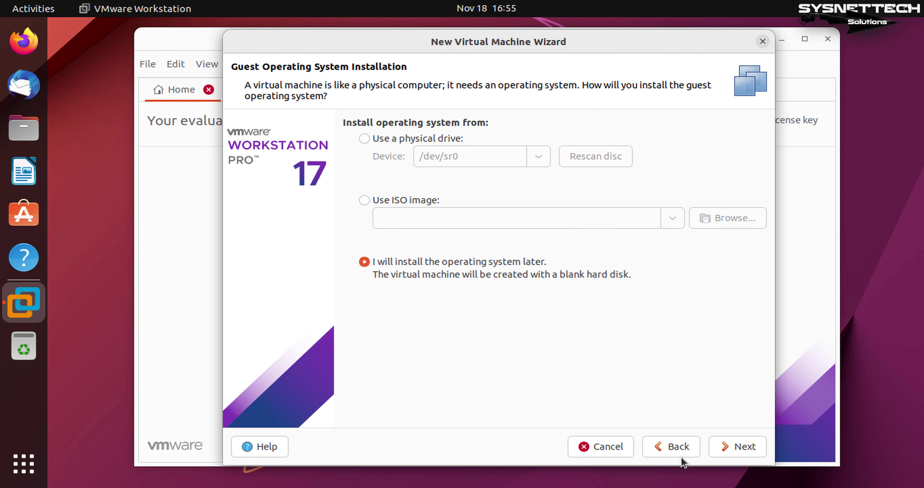
pyautogui.click(740, 447)
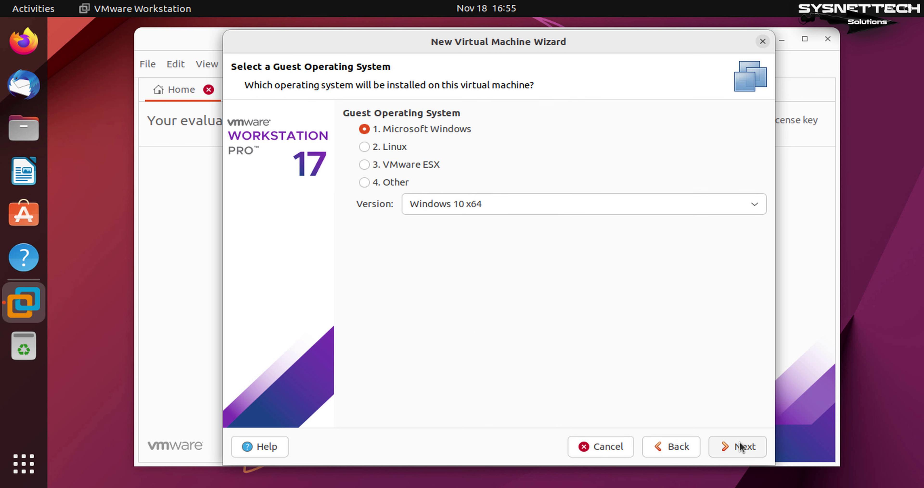
pyautogui.click(741, 447)
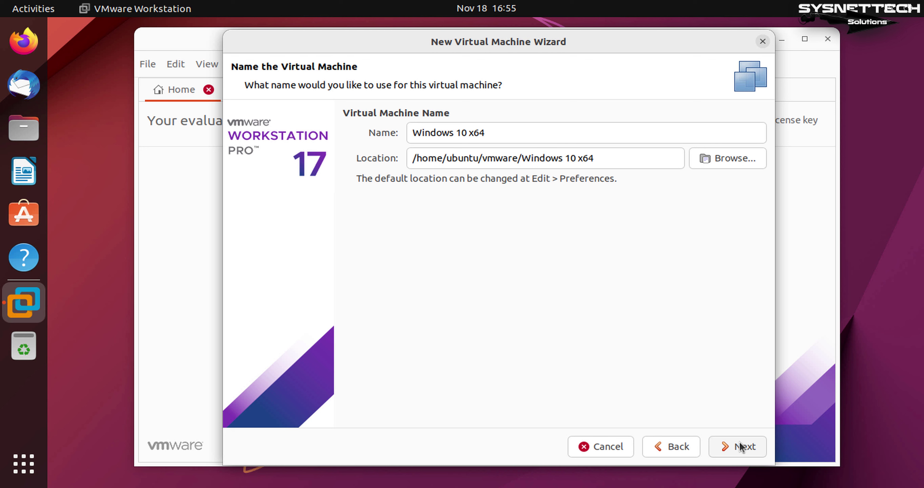
pyautogui.click(740, 447)
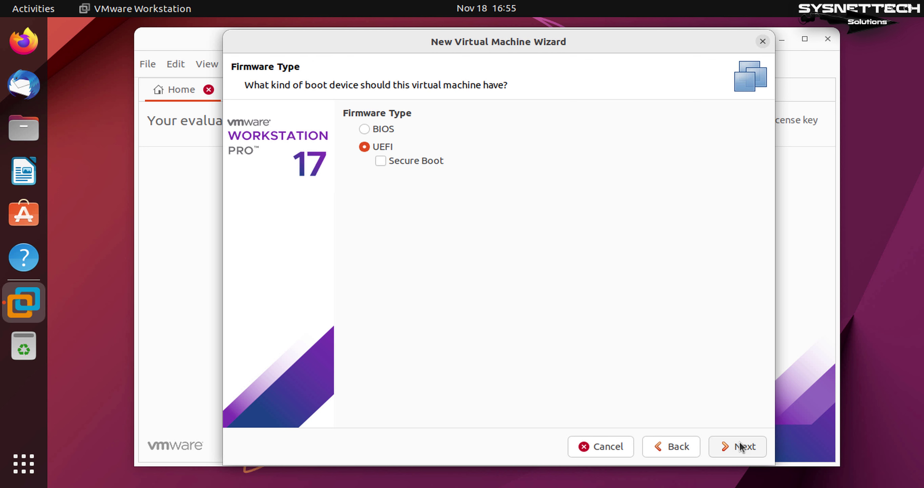
# Step: Enable Secure Boot, set 1 processor with 2 cores, and keep 2048 MB memory
pyautogui.click(380, 159)
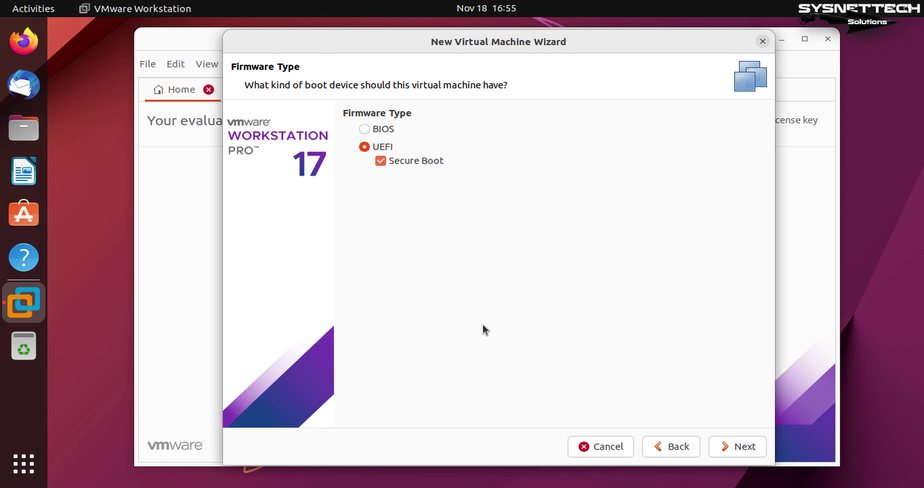
pyautogui.click(735, 447)
pyautogui.click(626, 131)
pyautogui.click(588, 155)
pyautogui.click(632, 159)
pyautogui.click(560, 198)
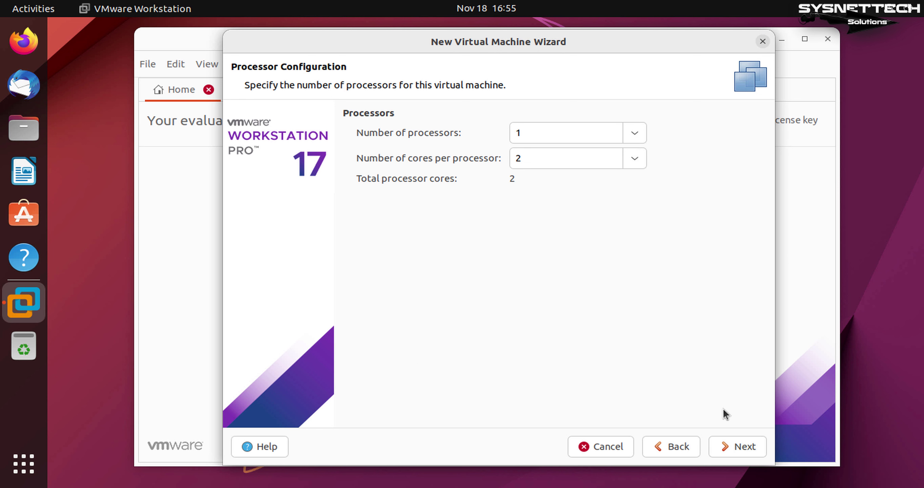
pyautogui.click(743, 447)
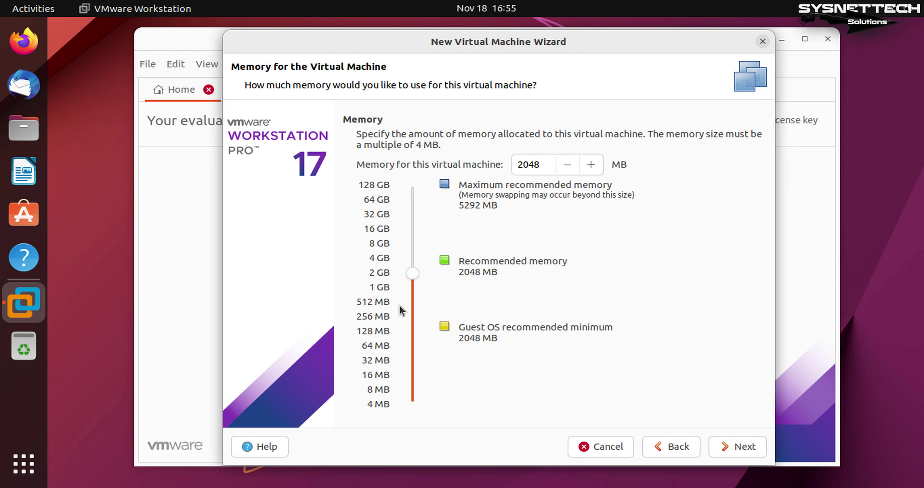
pyautogui.click(744, 448)
# Step: Accept default network, SCSI controller and disk type, store the 60 GB disk as a single file, and create the VM
pyautogui.click(745, 449)
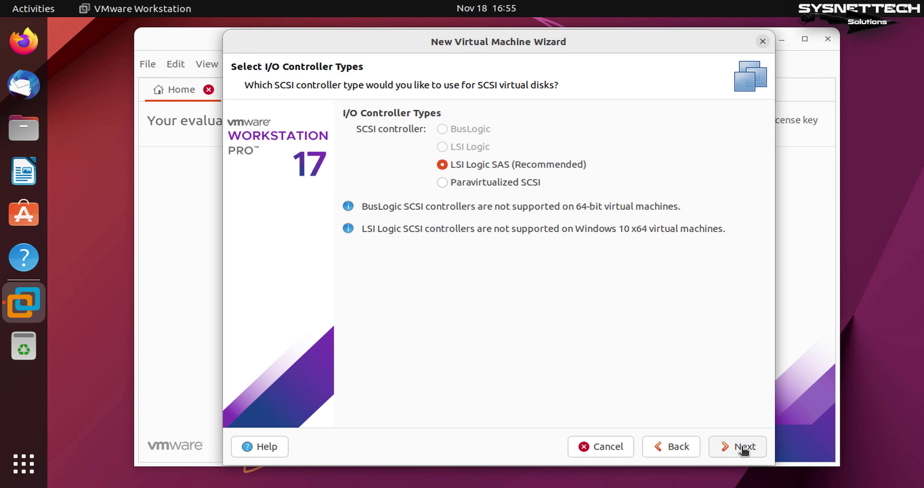
pyautogui.click(744, 448)
pyautogui.click(745, 448)
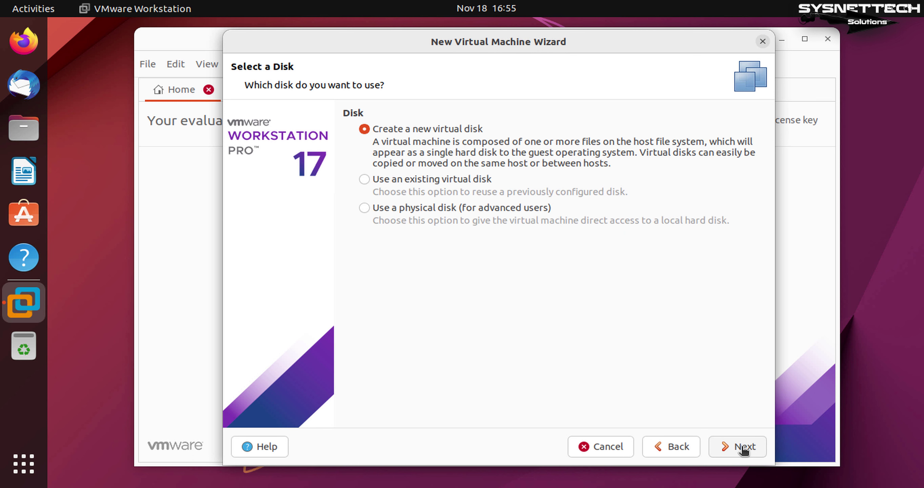
pyautogui.click(745, 448)
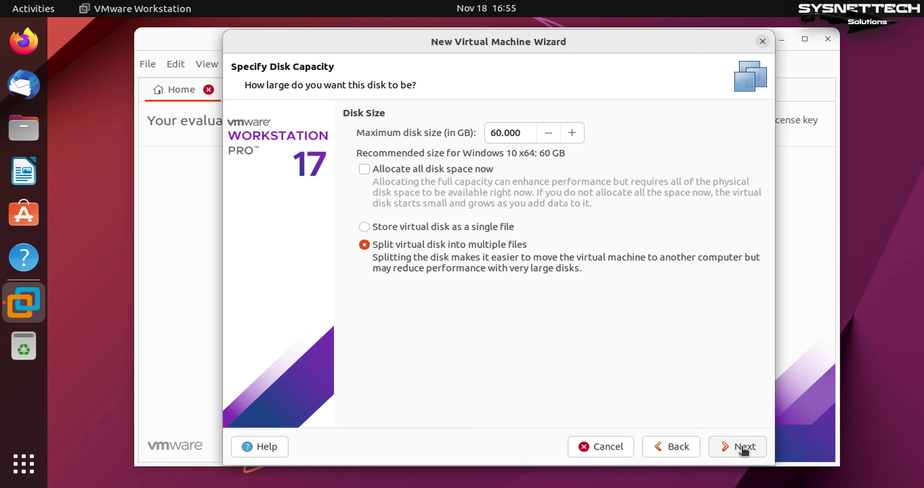
pyautogui.click(365, 229)
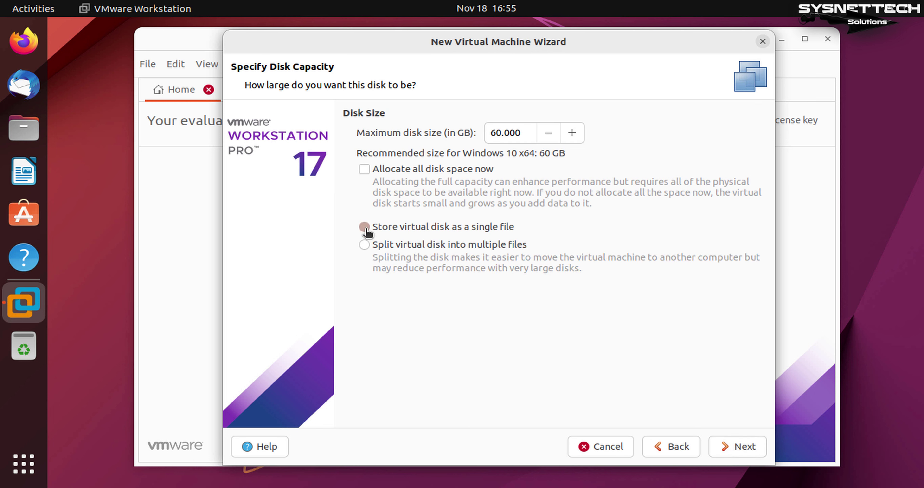
pyautogui.click(740, 450)
pyautogui.click(739, 451)
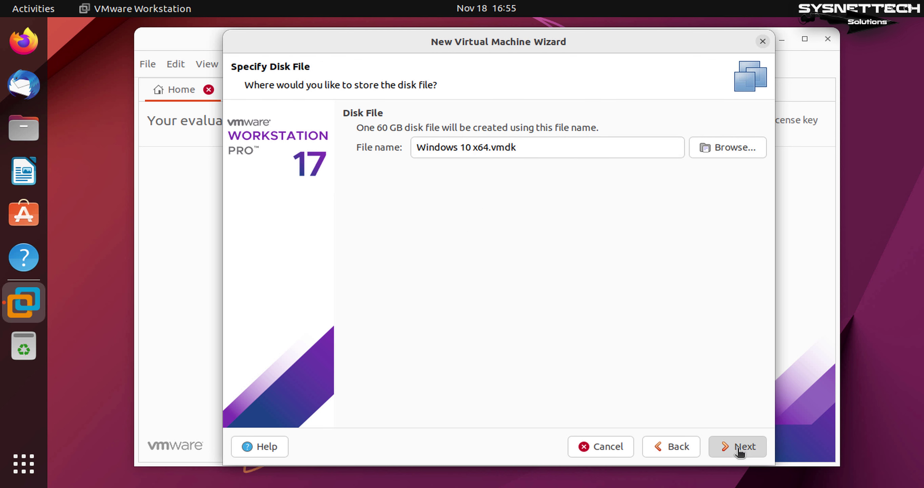
pyautogui.click(739, 451)
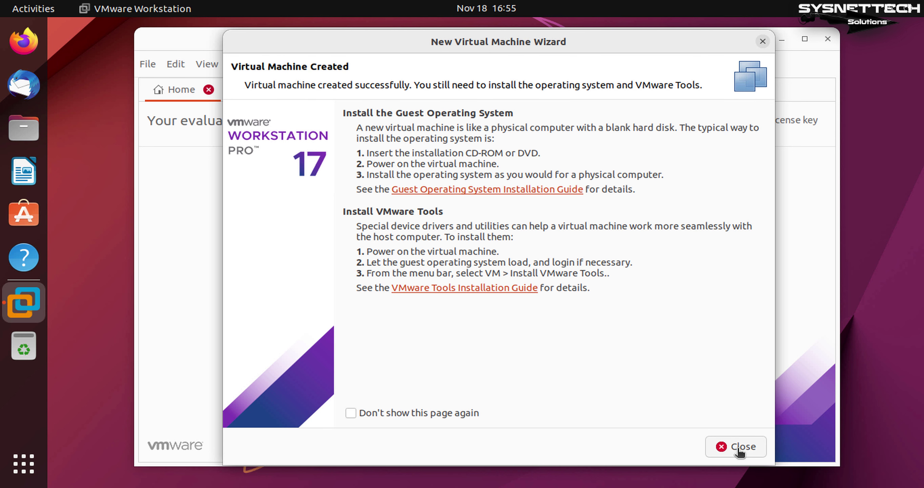
pyautogui.click(739, 451)
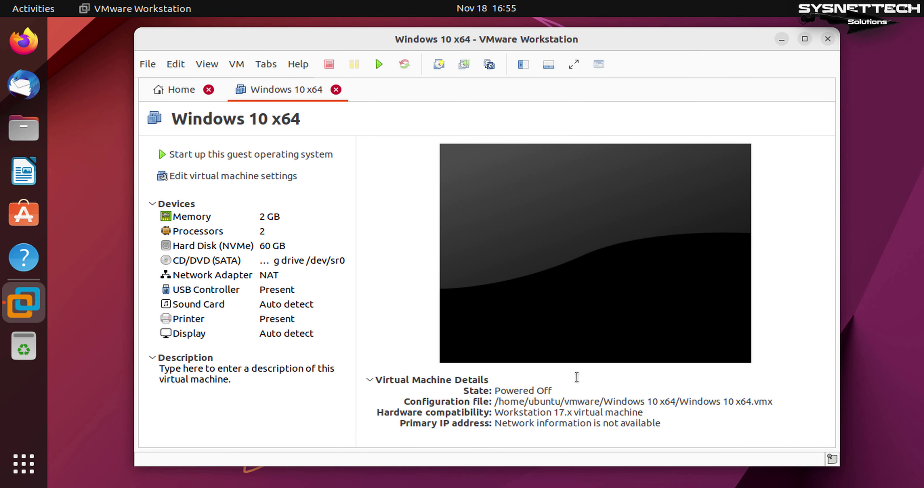
# Step: In the Windows 10 x64 VM settings, enable IOMMU virtualization under Processors
pyautogui.click(208, 90)
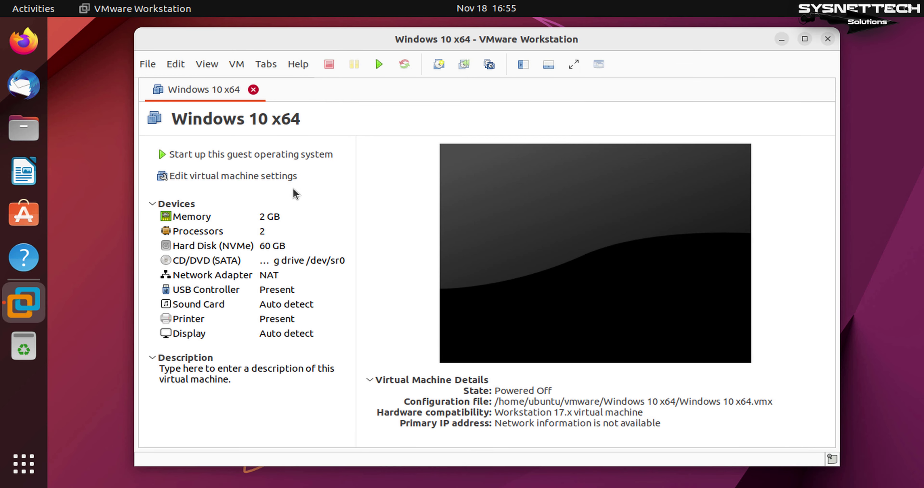
pyautogui.click(257, 178)
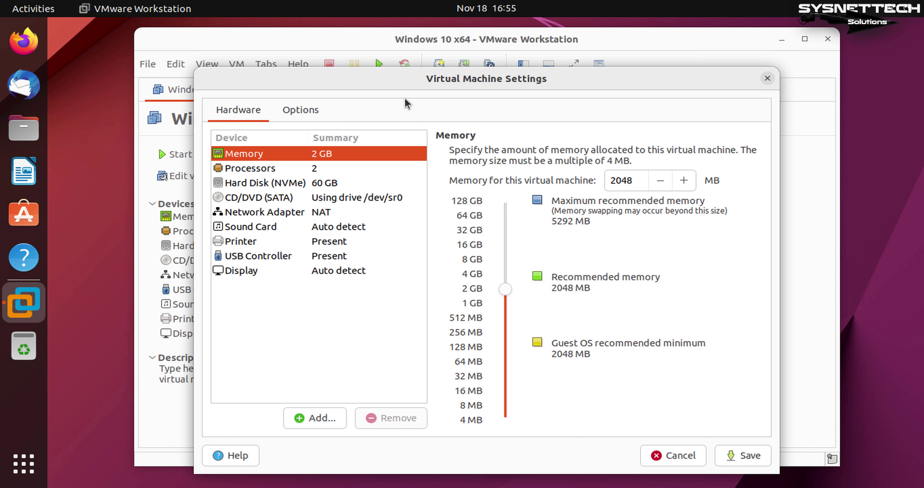
pyautogui.moveTo(405, 79); pyautogui.dragTo(402, 62)
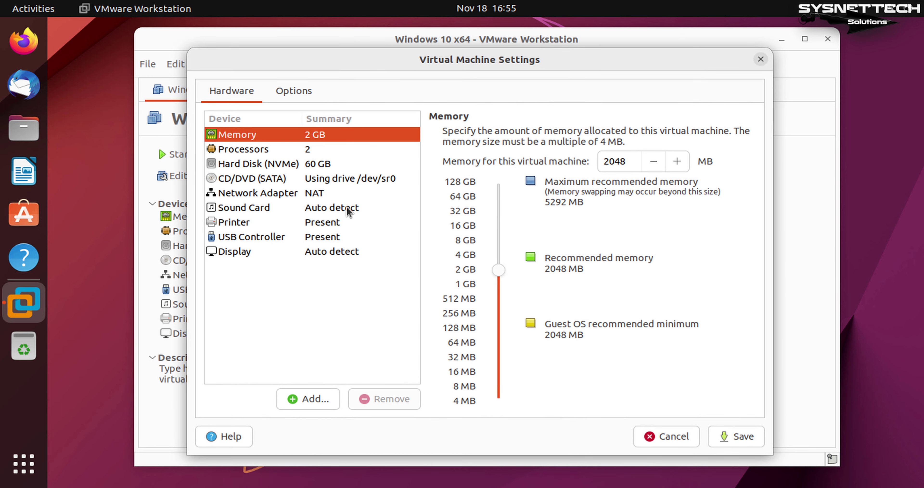
pyautogui.click(312, 149)
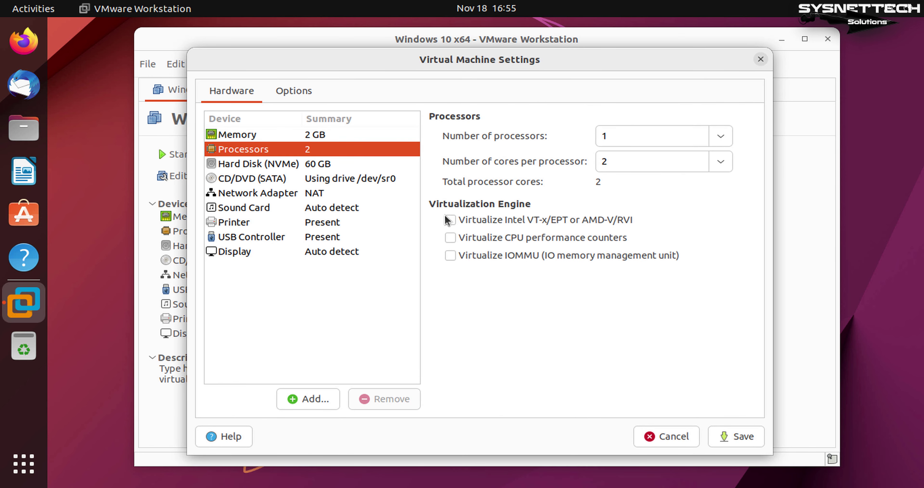
pyautogui.click(452, 256)
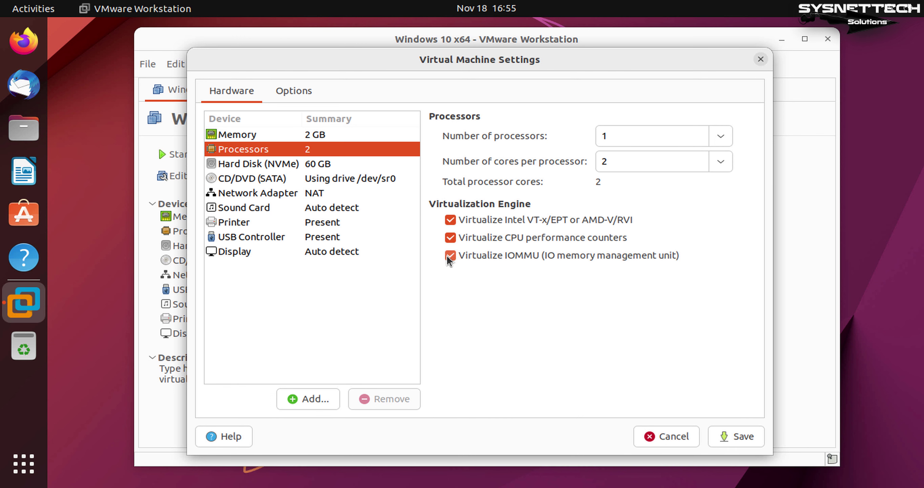
# Step: Set the CD/DVD drive to use the Windows 10 21H2 EN.iso image from Documents
pyautogui.click(309, 167)
pyautogui.click(312, 181)
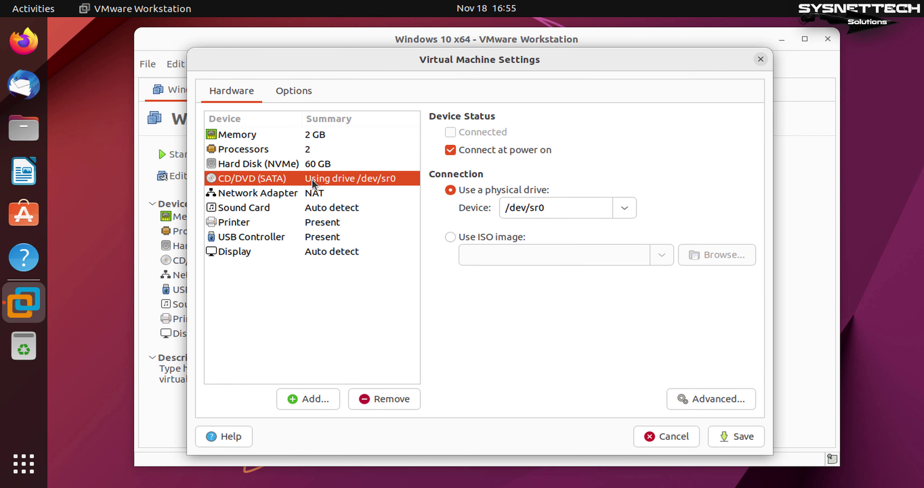
pyautogui.click(450, 236)
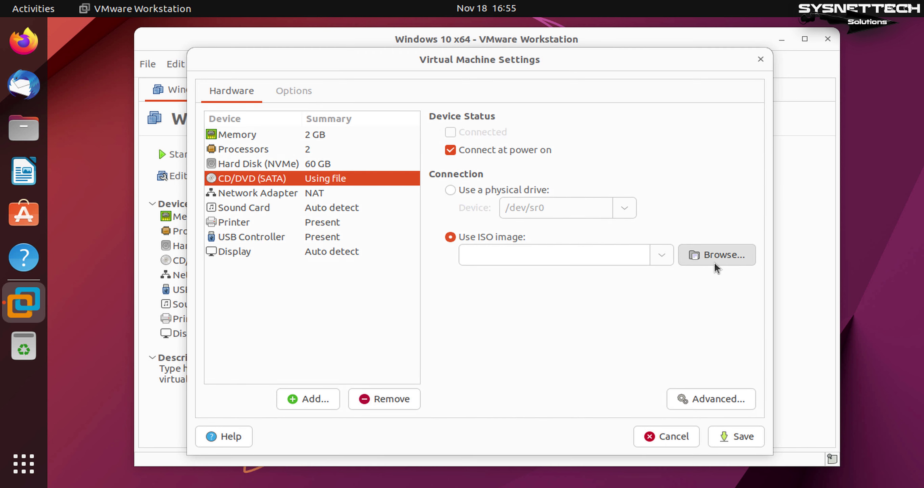
pyautogui.click(716, 267)
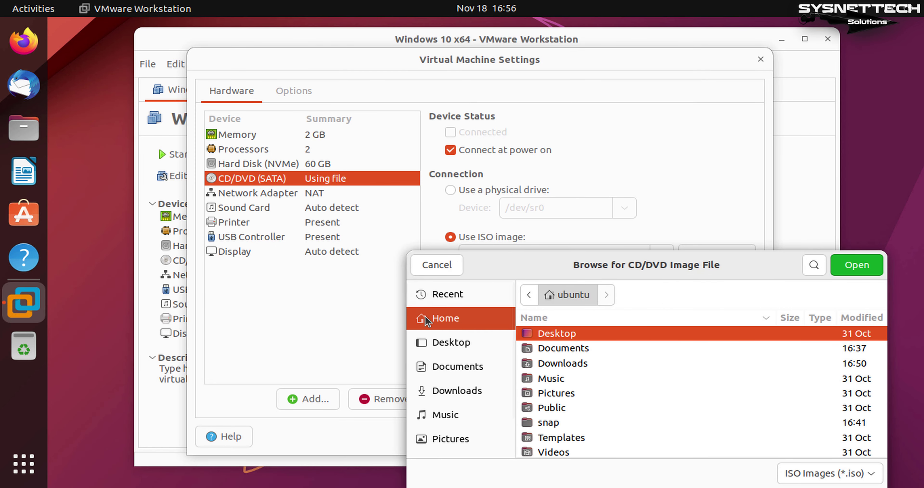
pyautogui.moveTo(400, 251); pyautogui.dragTo(386, 302)
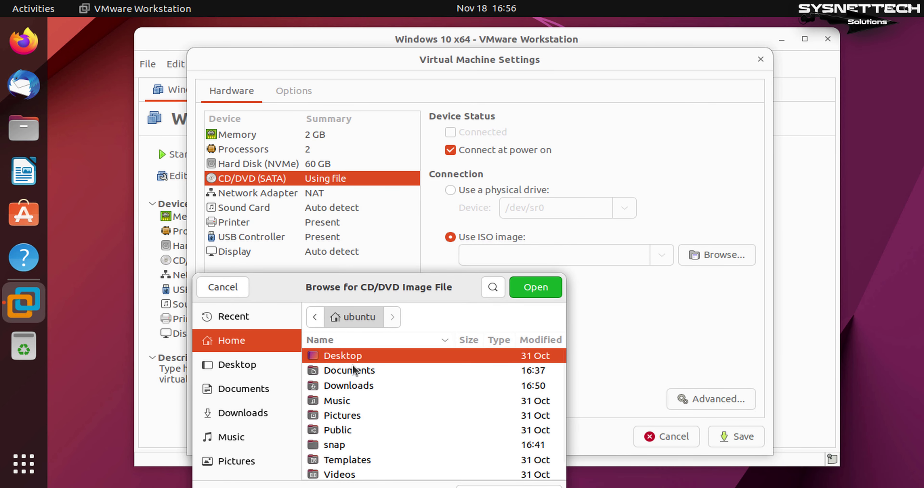
pyautogui.doubleClick(351, 370)
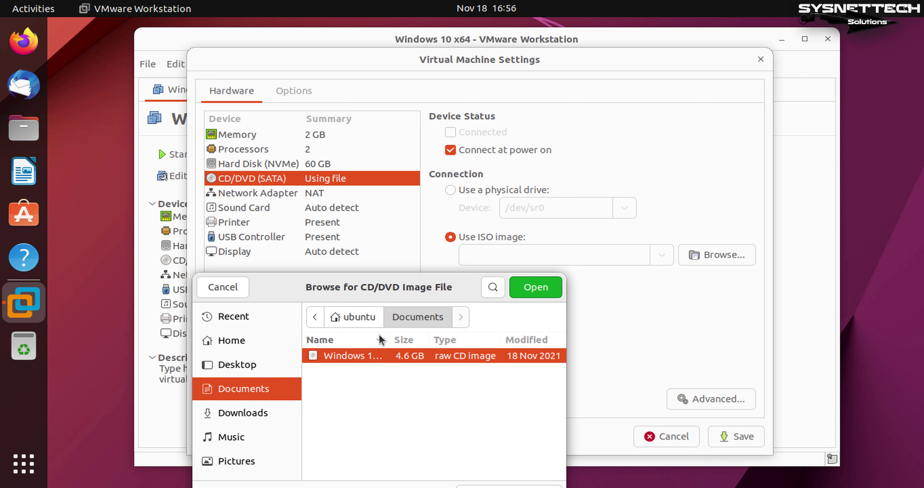
pyautogui.moveTo(567, 381); pyautogui.dragTo(627, 389)
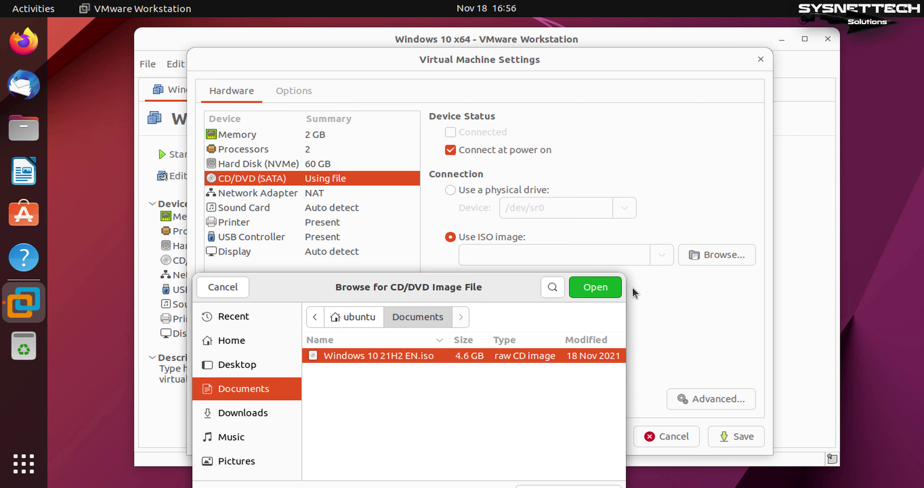
pyautogui.click(596, 288)
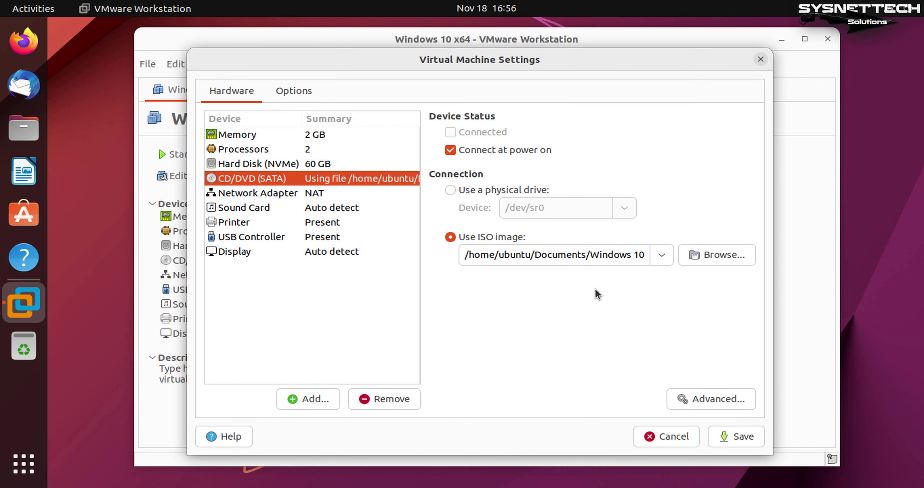
# Step: Remove the printer, turn off 3D graphics acceleration, and save the VM settings
pyautogui.click(327, 194)
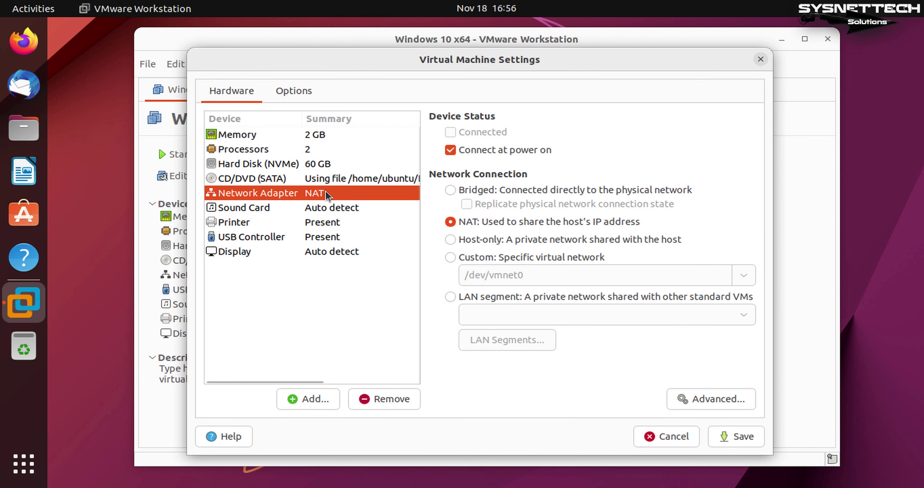
pyautogui.click(317, 210)
pyautogui.click(317, 225)
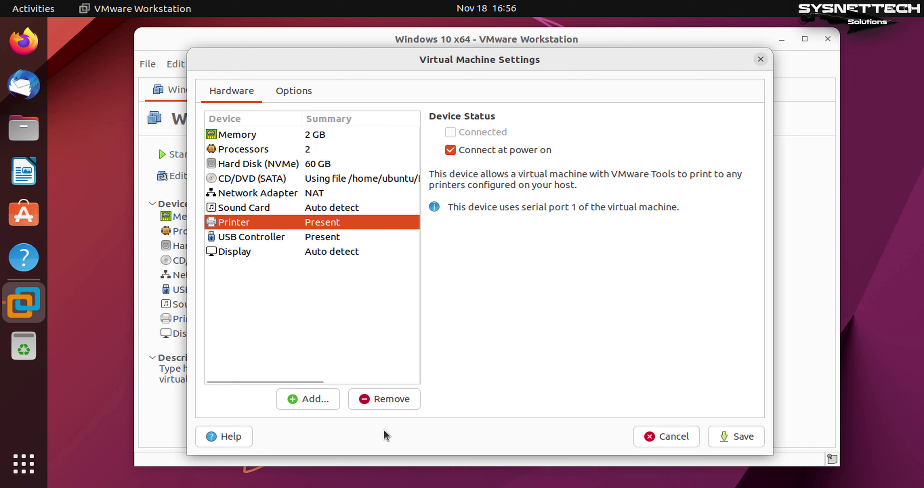
pyautogui.click(384, 399)
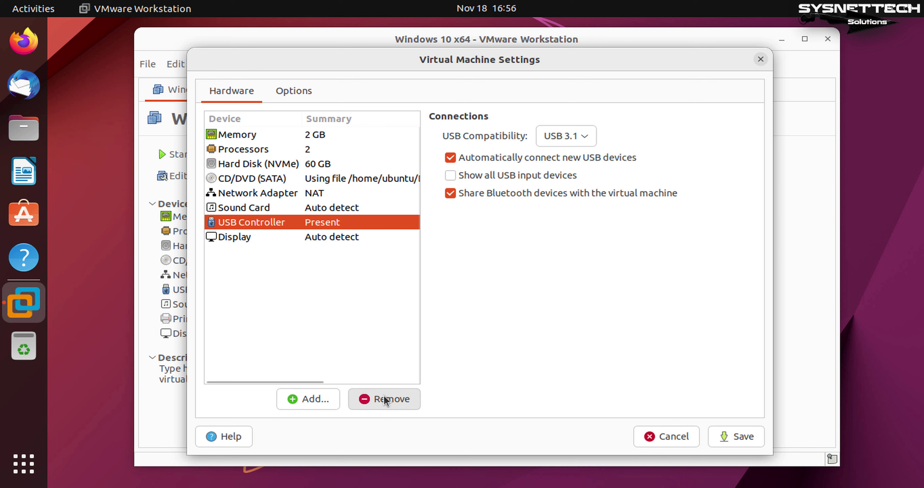
pyautogui.click(347, 235)
pyautogui.click(450, 132)
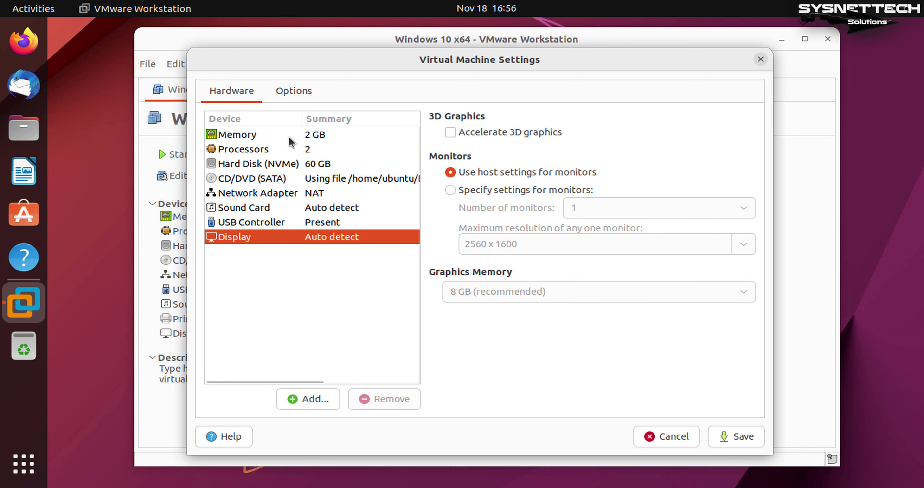
pyautogui.click(281, 221)
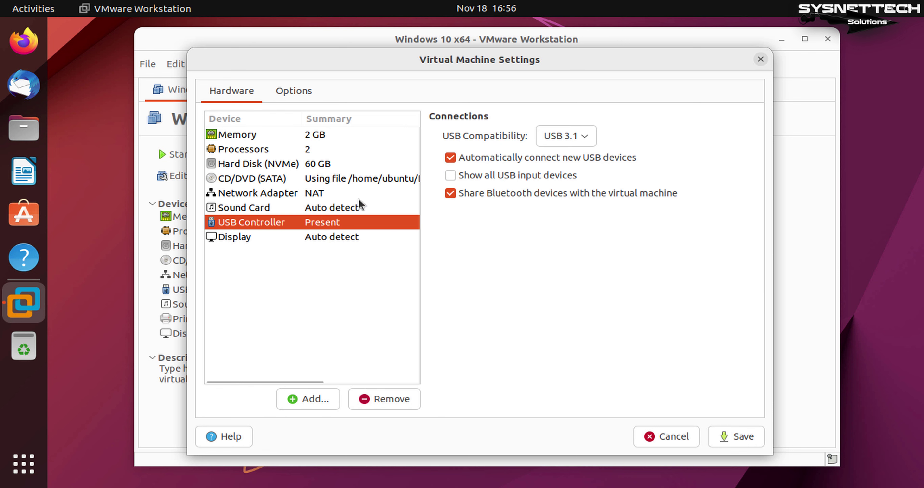
pyautogui.click(742, 436)
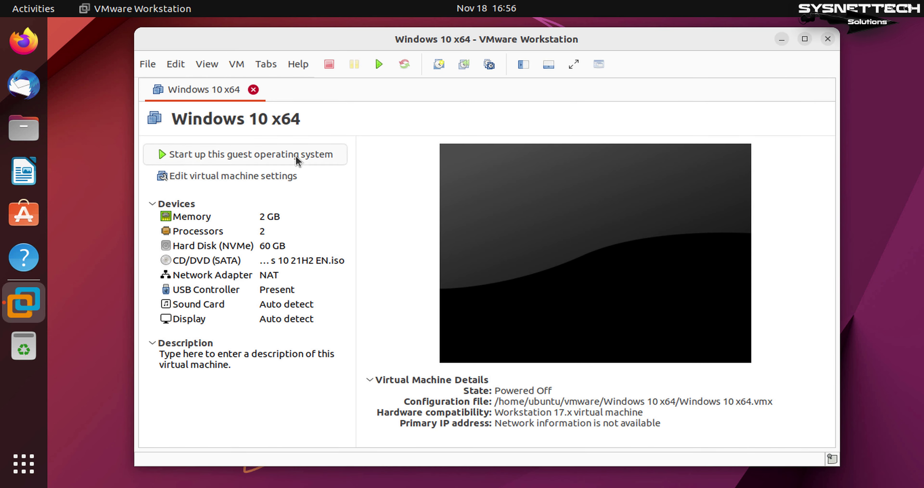
# Step: Power on the Windows 10 x64 VM and boot it from the installation disc
pyautogui.click(322, 157)
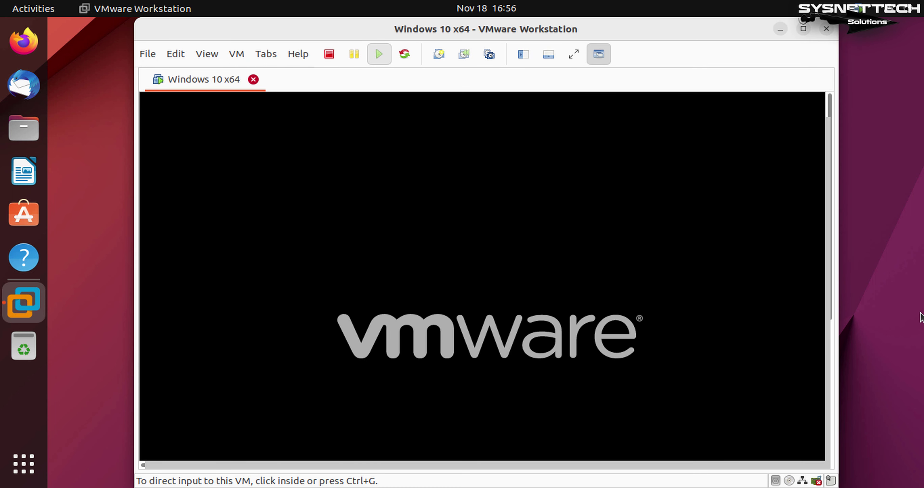
pyautogui.click(558, 249)
pyautogui.press('Return')
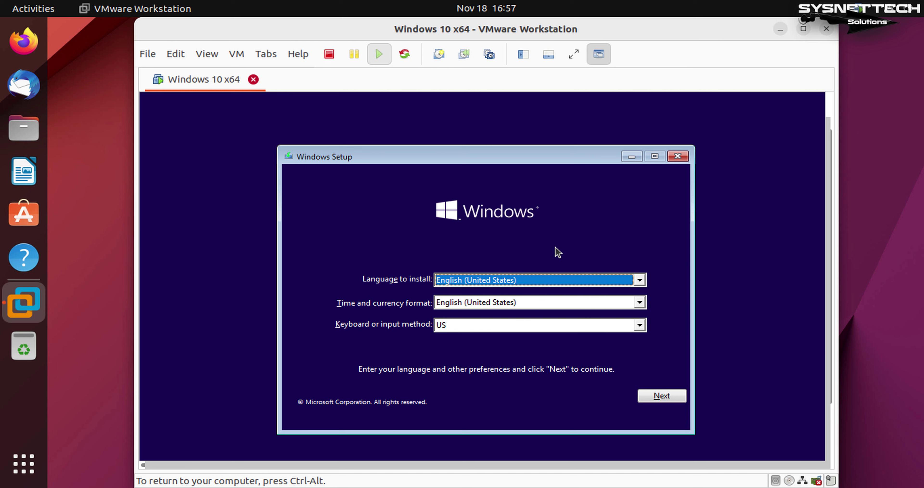
# Step: Release the keyboard, close VMware Workstation powering off the VM, and open Files
pyautogui.hotkey('ctrl', 'alt')
pyautogui.click(827, 29)
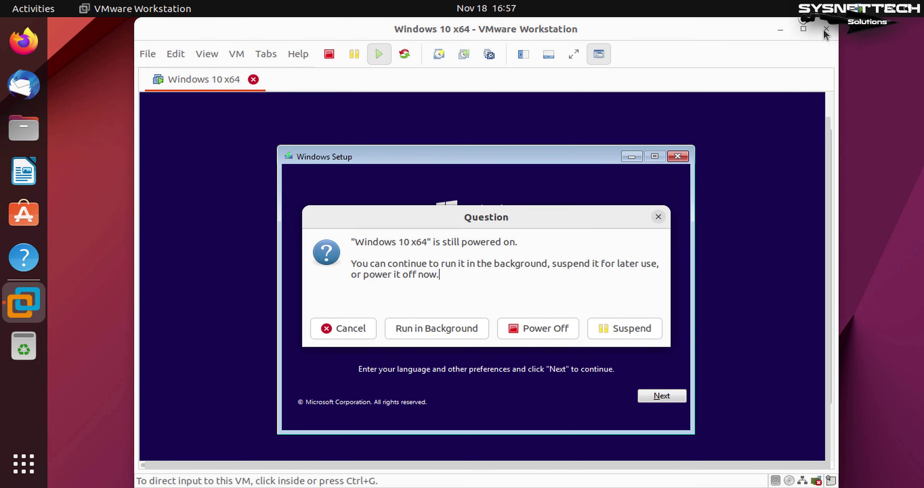
pyautogui.click(530, 332)
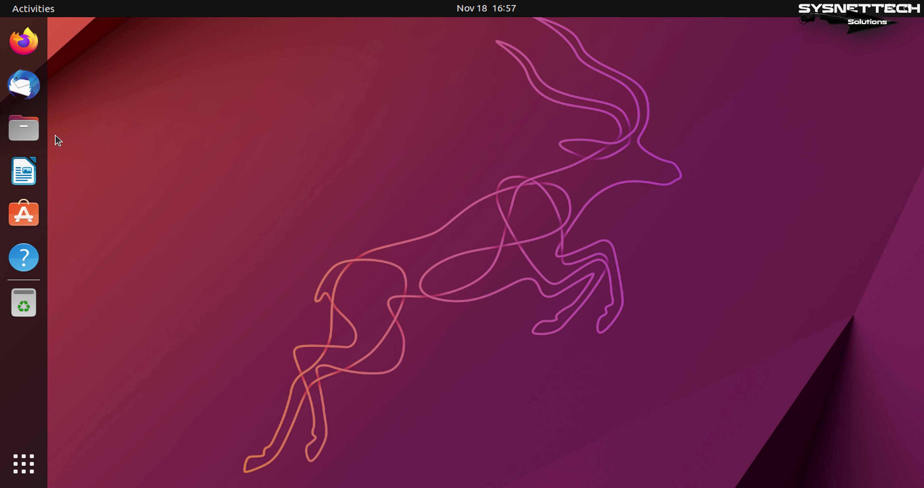
pyautogui.click(24, 128)
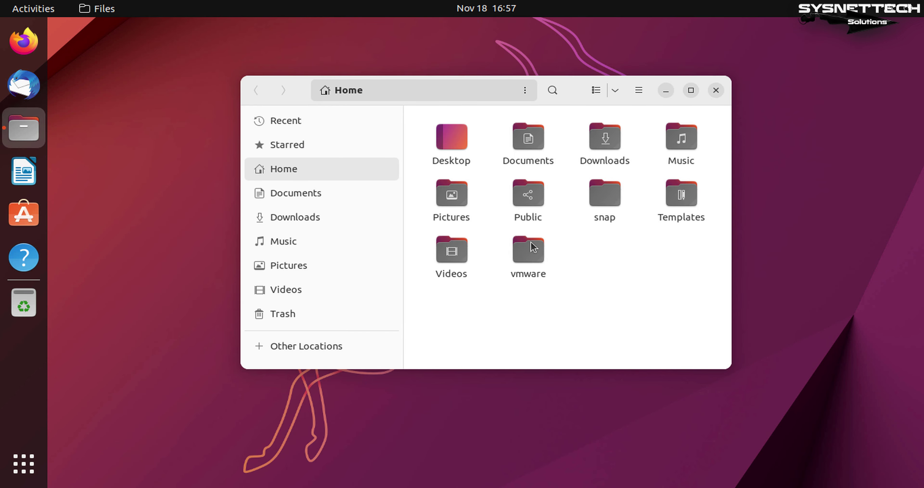
# Step: Browse into vmware > Windows 10 x64 to view the VM files, then go back and show applications
pyautogui.moveTo(562, 101); pyautogui.dragTo(488, 98)
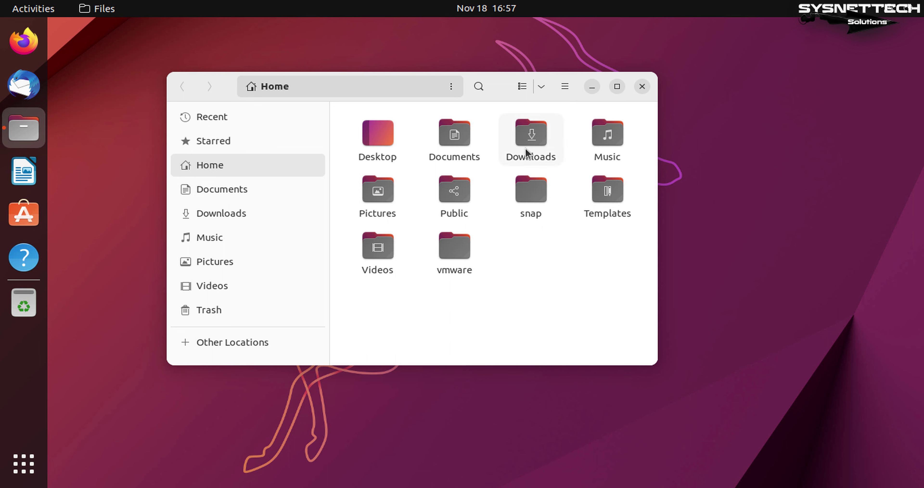
pyautogui.click(451, 262)
pyautogui.doubleClick(451, 251)
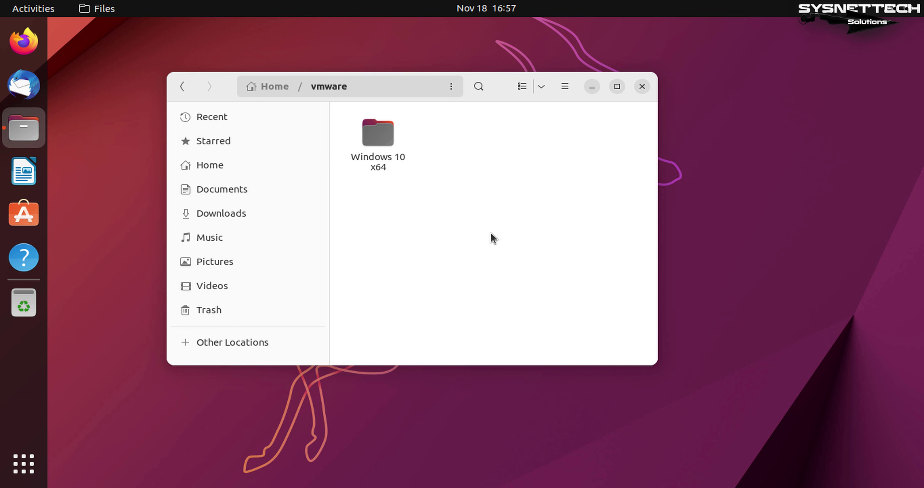
pyautogui.click(382, 146)
pyautogui.doubleClick(391, 136)
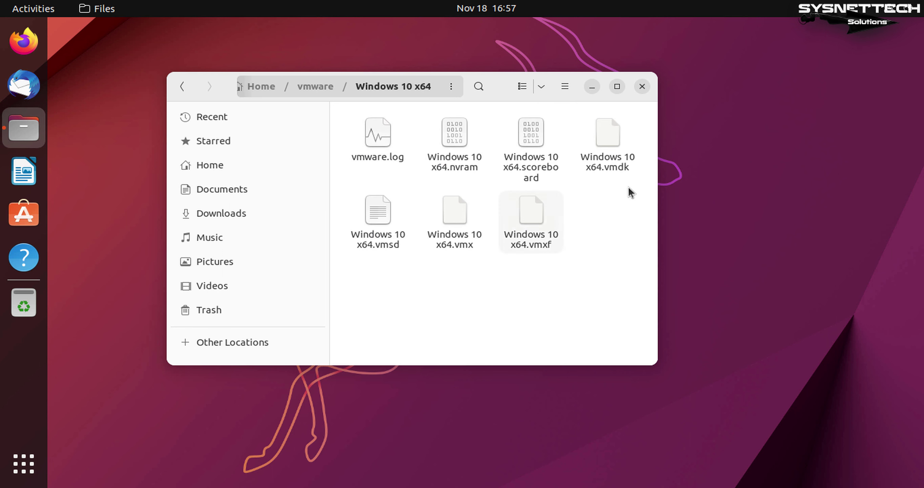
pyautogui.click(183, 89)
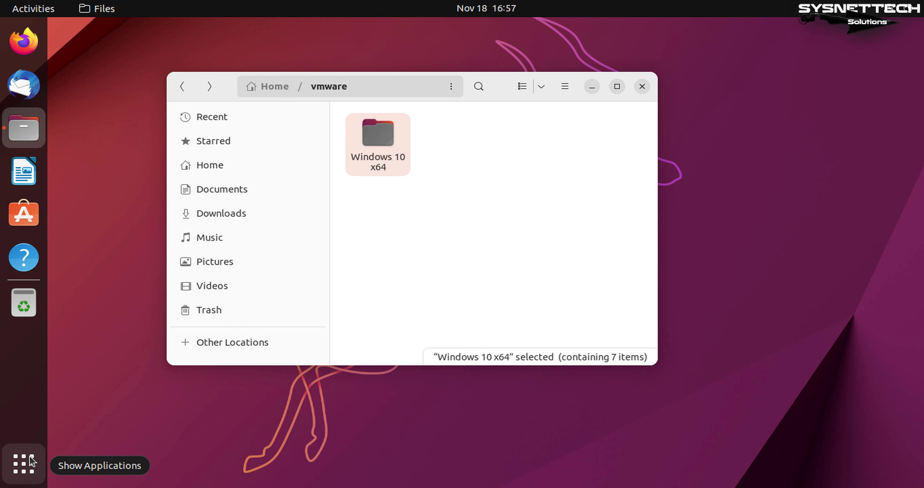
pyautogui.click(32, 461)
# Step: Launch VMware Workstation via the 'vm' search, show the Library, and resize the window
pyautogui.write('vm')
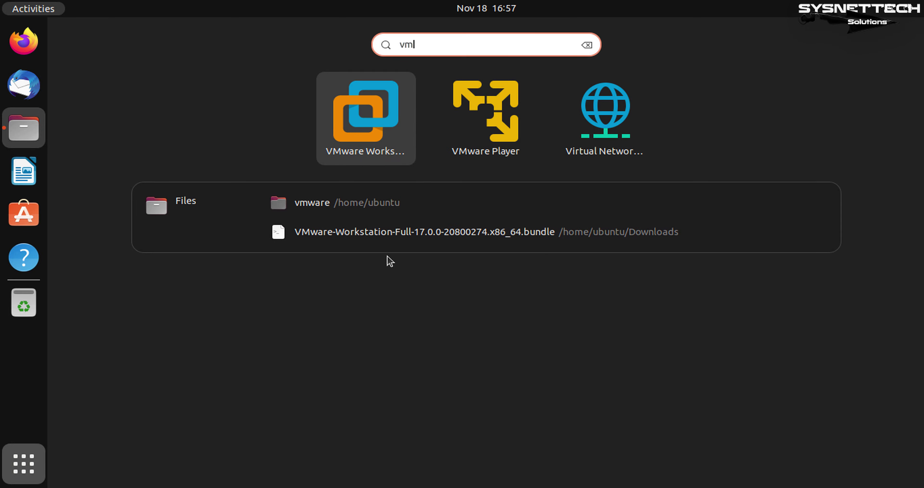
pyautogui.click(398, 122)
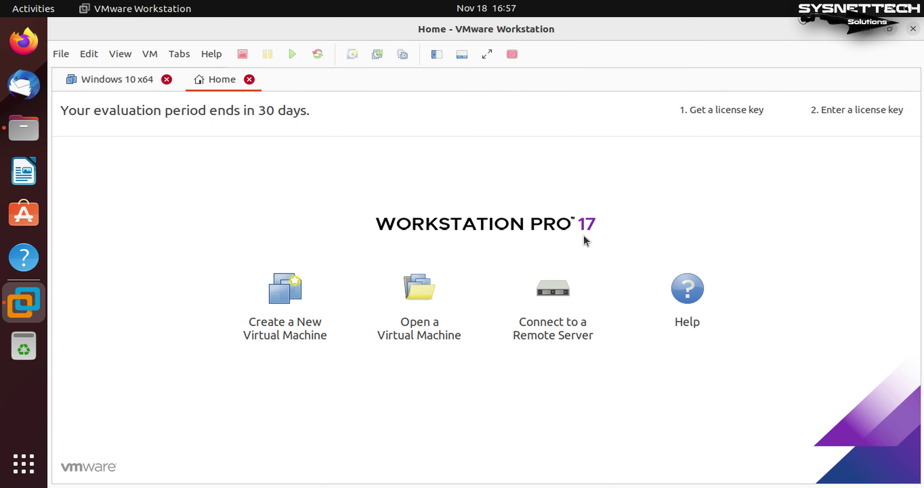
pyautogui.click(438, 55)
pyautogui.doubleClick(495, 36)
pyautogui.moveTo(498, 37); pyautogui.dragTo(623, 50)
pyautogui.moveTo(882, 391); pyautogui.dragTo(773, 484)
pyautogui.moveTo(668, 46); pyautogui.dragTo(645, 42)
# Step: Delete the Windows 10 x64 virtual machine from disk via Manage > Delete from Disk, confirming Yes
pyautogui.click(243, 139)
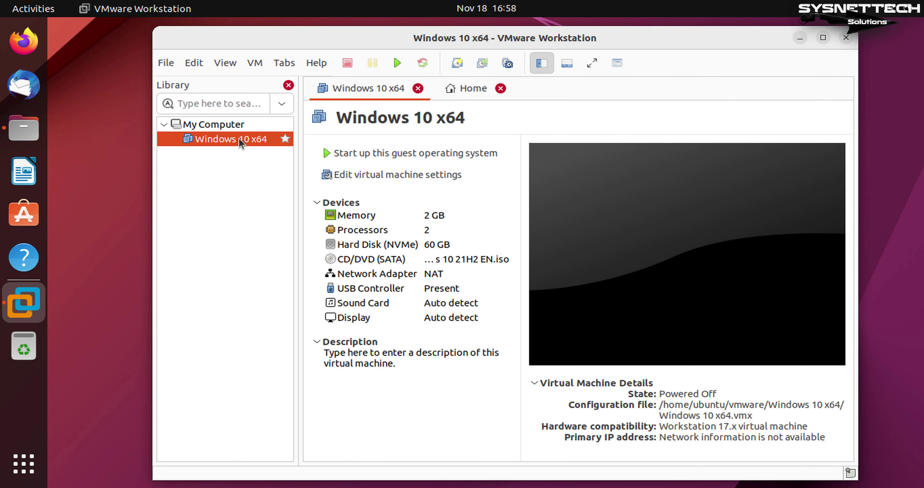
pyautogui.click(501, 89)
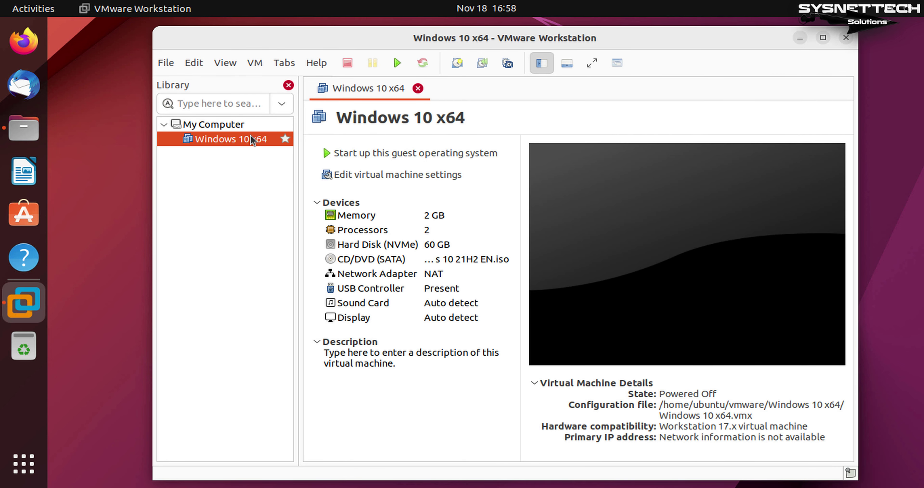
pyautogui.rightClick(250, 143)
pyautogui.moveTo(336, 350)
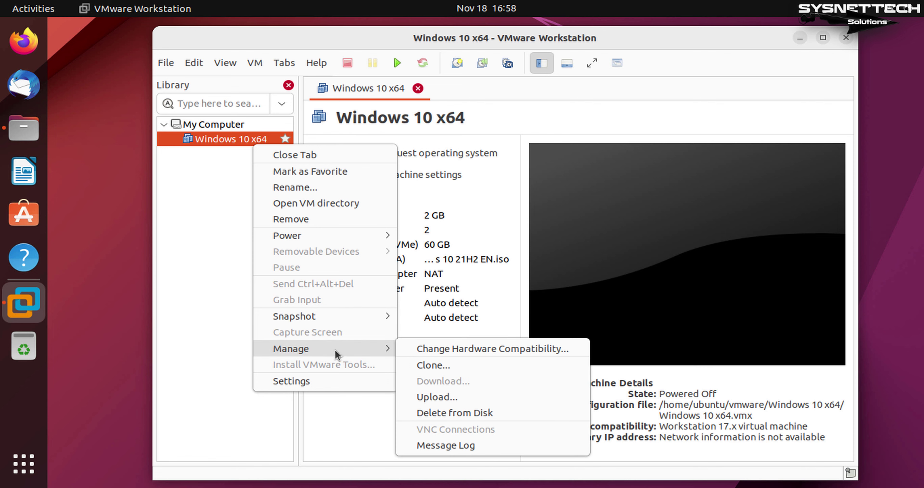
pyautogui.click(511, 413)
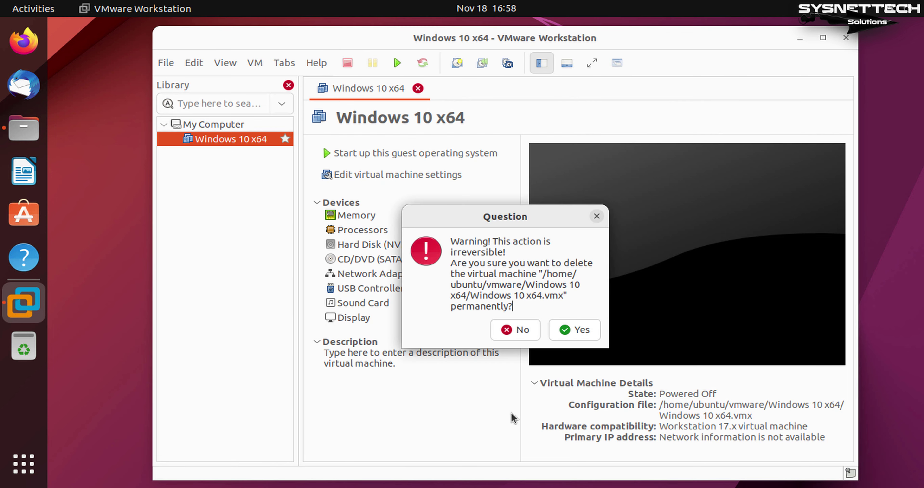
pyautogui.click(583, 335)
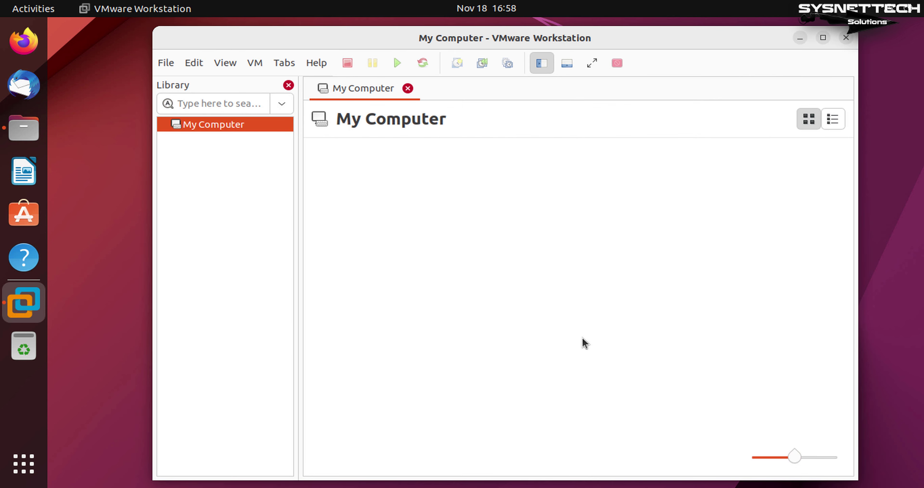
pyautogui.hotkey('alt', 'Tab')
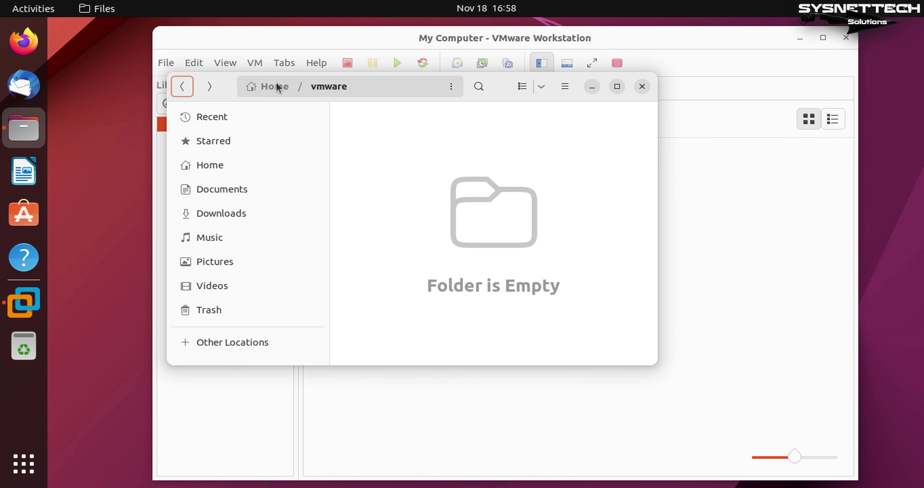
# Step: Check that the Home > vmware folder is empty, then close Files and VMware Workstation
pyautogui.click(275, 86)
pyautogui.doubleClick(470, 247)
pyautogui.click(643, 86)
pyautogui.click(846, 38)
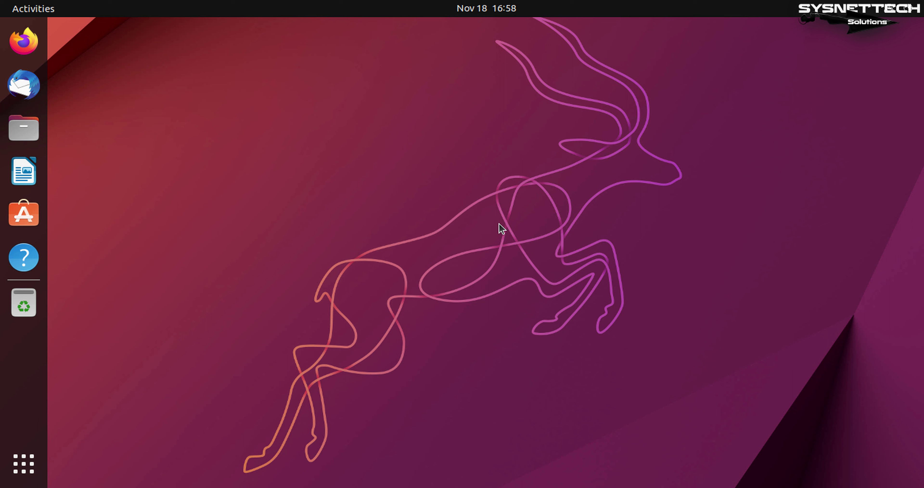
# Step: Open a terminal and run 'vmware-installer --list-products' to list installed VMware products
pyautogui.hotkey('ctrl', 'alt', 't')
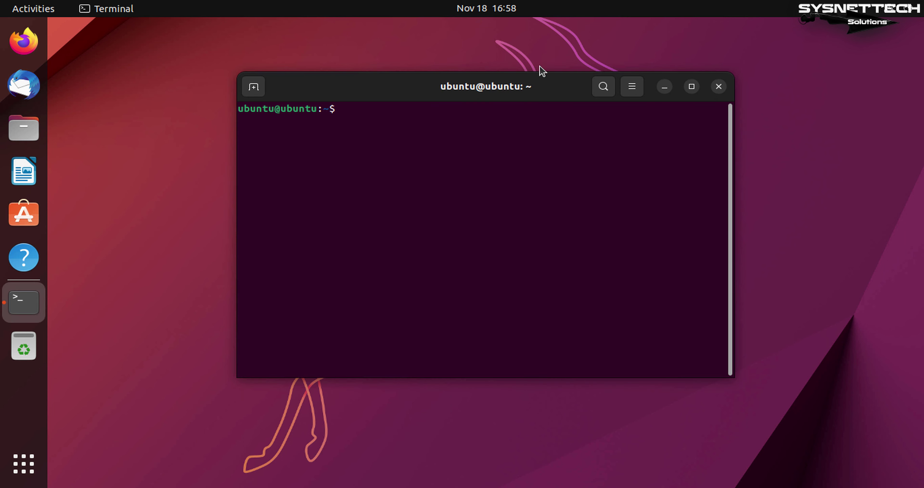
pyautogui.write('vmware-instal')
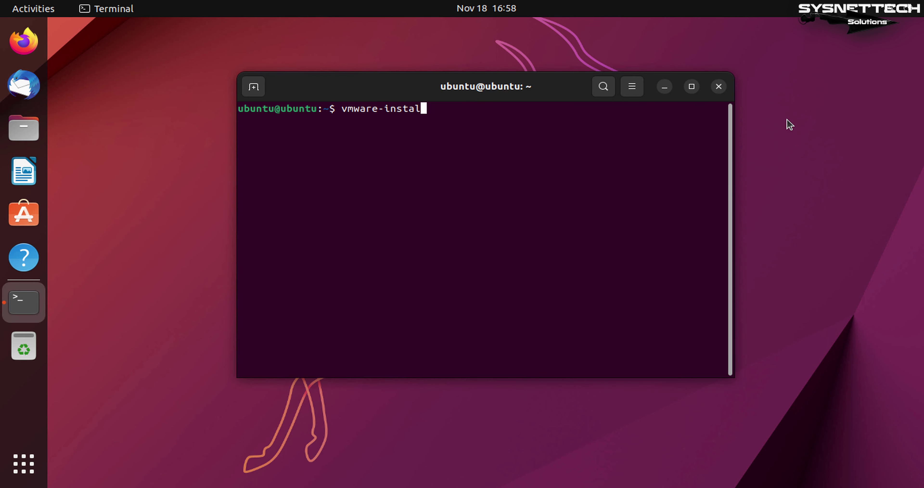
pyautogui.write('ler --list-products')
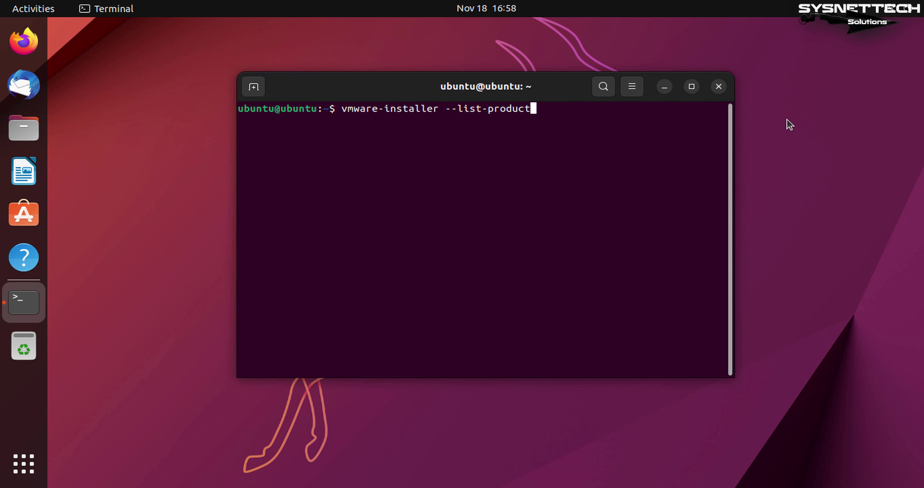
pyautogui.press('Return')
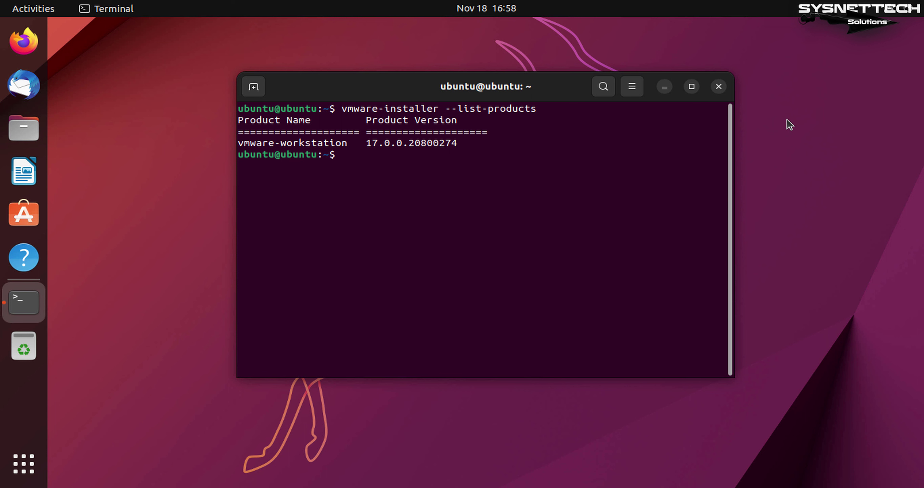
pyautogui.press('Return')
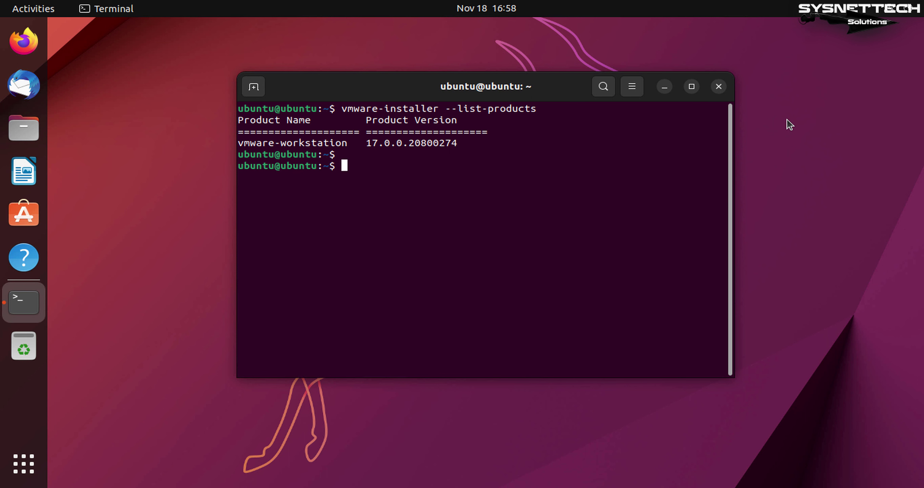
# Step: Uninstall with 'sudo vmware-installer -u vmware-workstation', answering 'no' to keeping configuration files
pyautogui.write('sudo vmware-i')
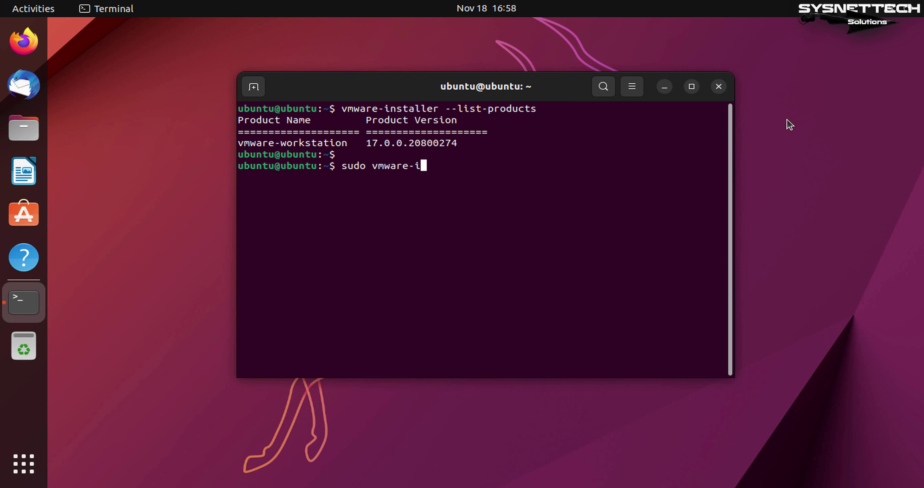
pyautogui.write('nstaller -y')
pyautogui.press('BackSpace')
pyautogui.press('BackSpace')
pyautogui.press('BackSpace')
pyautogui.write('-u vmware-workstation')
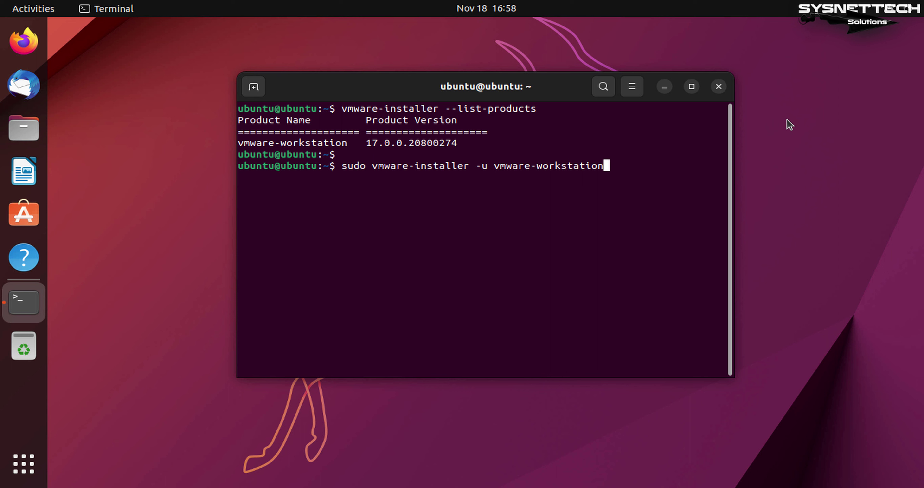
pyautogui.press('Return')
pyautogui.press('Return')
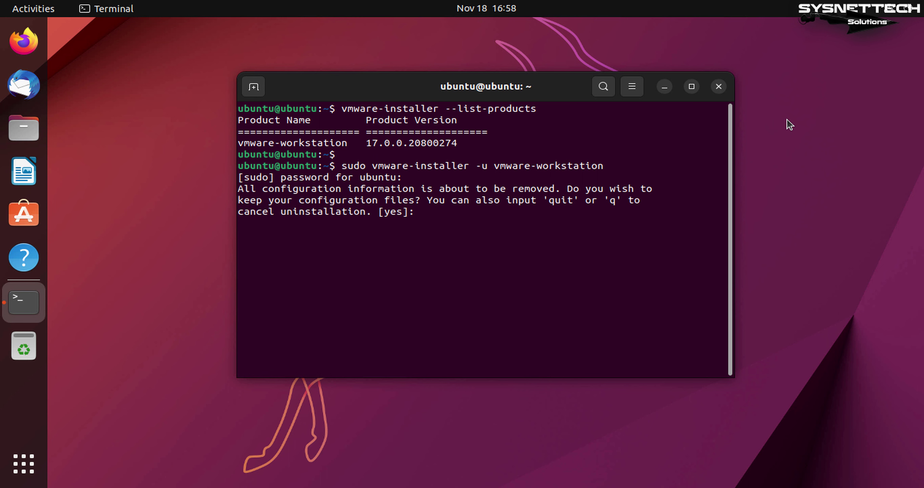
pyautogui.write('no')
pyautogui.press('Return')
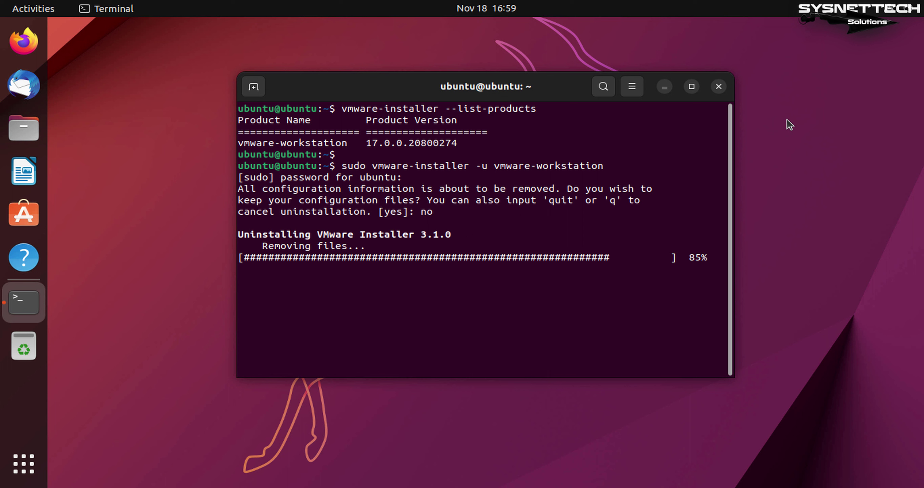
# Step: Confirm the 'Uninstallation was successful' message, then clear the terminal screen
pyautogui.tripleClick(369, 272)
pyautogui.click(429, 287)
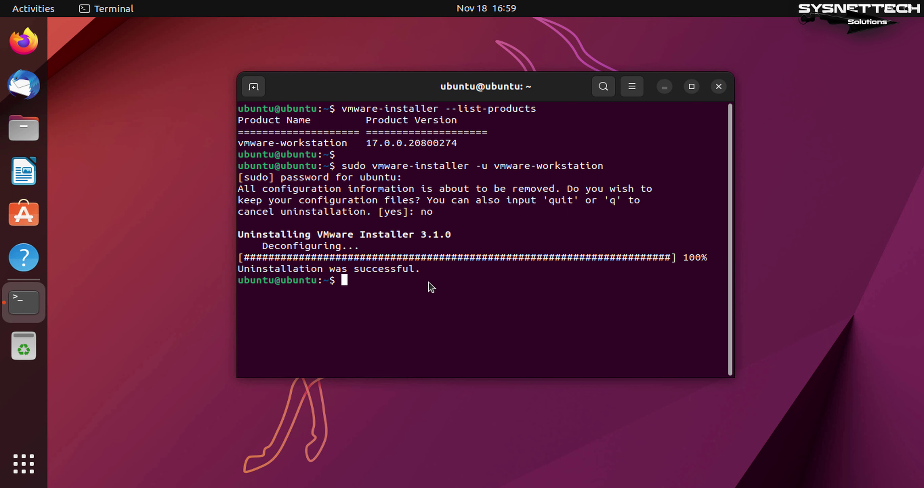
pyautogui.write('clear')
pyautogui.press('Return')
# Step: Display the release details with lsb_release -a, showing Ubuntu 22.10 (kinetic), then close the terminal
pyautogui.write('lsb_release -a')
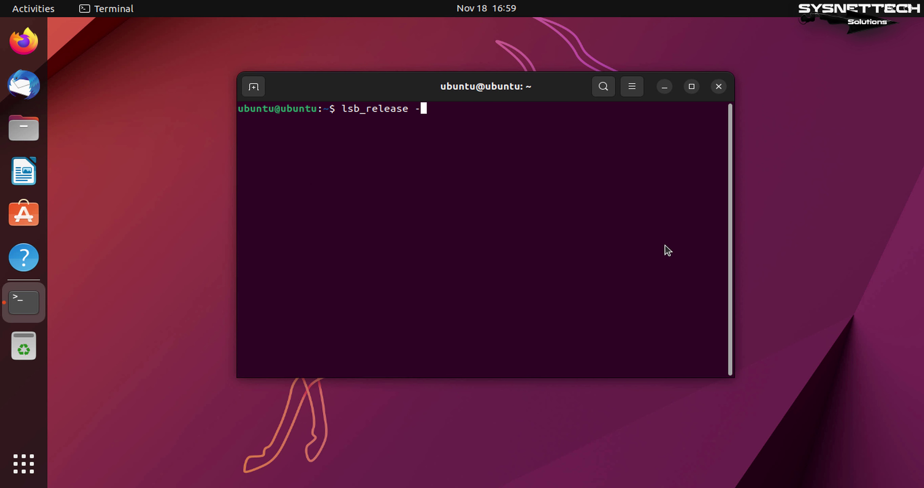
pyautogui.press('Return')
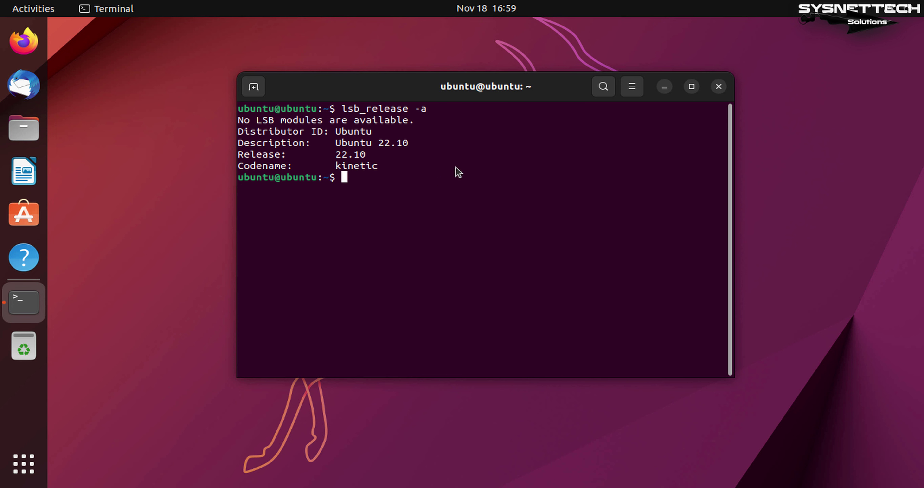
pyautogui.tripleClick(436, 147)
pyautogui.click(505, 178)
pyautogui.click(719, 86)
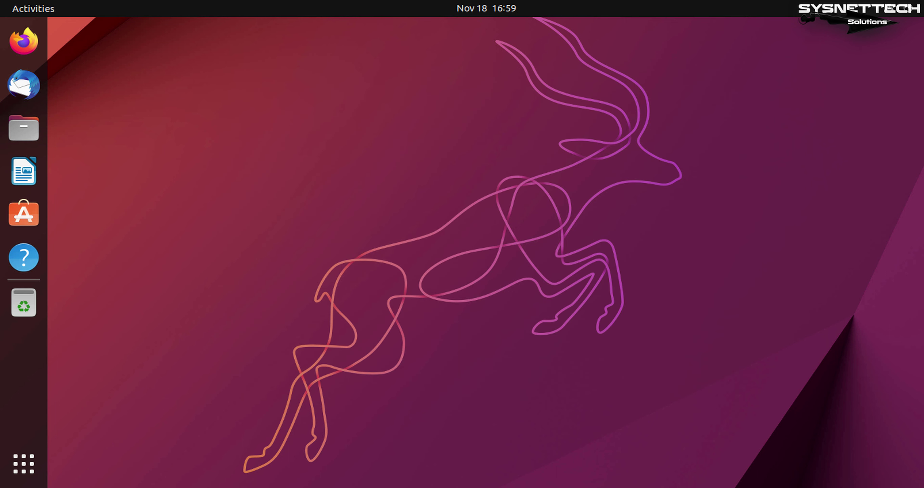